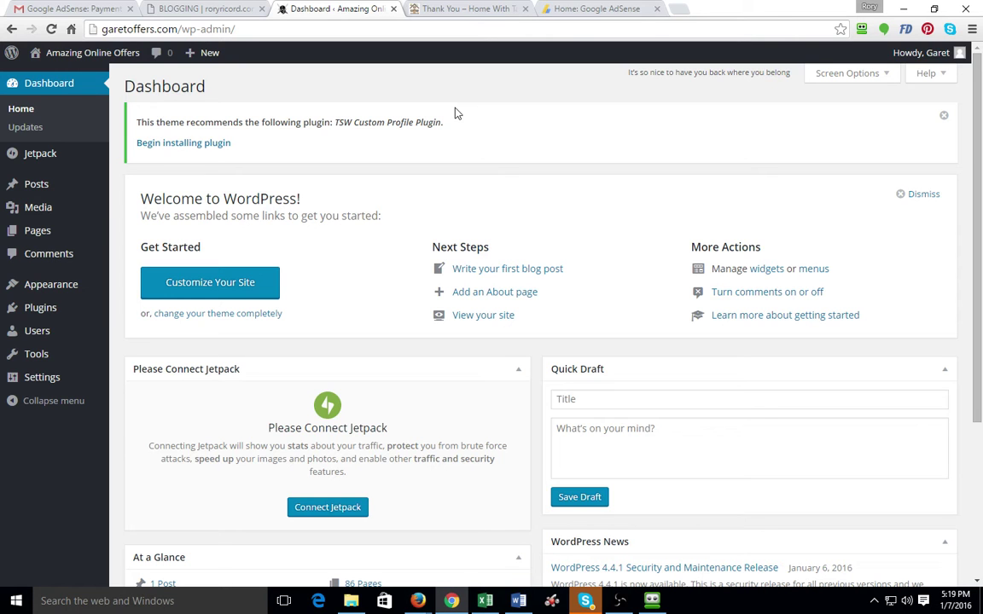
Check the Home With Tanya thank-you page for reference, then go to the WordPress All Pages list
{"action": "left_click", "coordinate": [436, 10]}
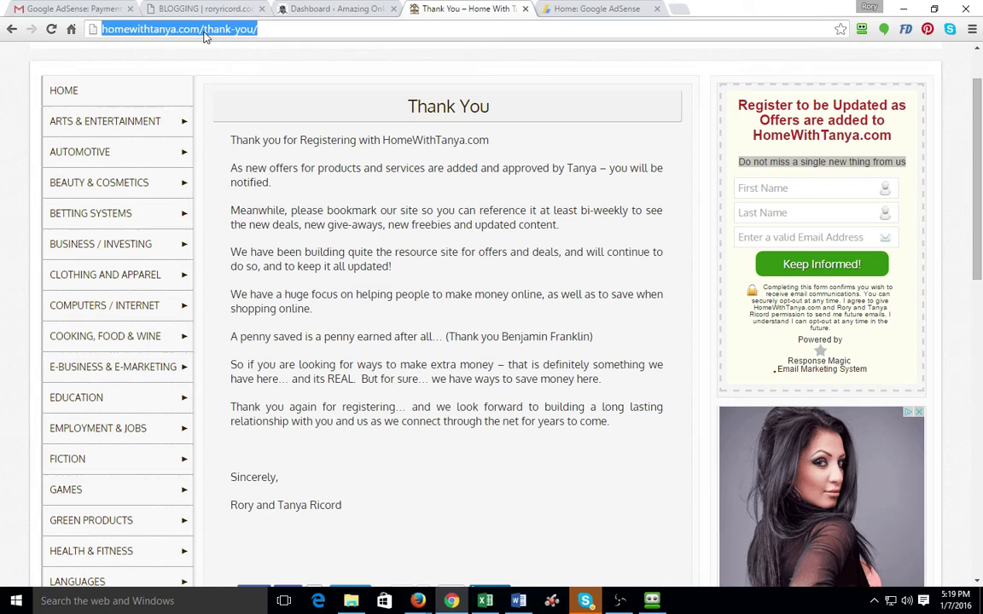
{"action": "left_click", "coordinate": [241, 30]}
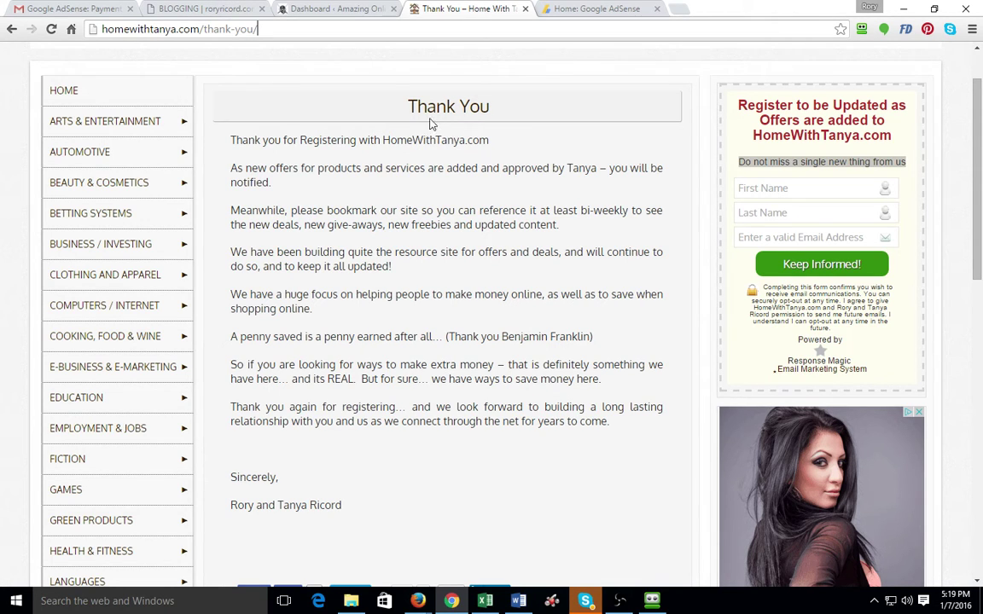
{"action": "left_click", "coordinate": [323, 8]}
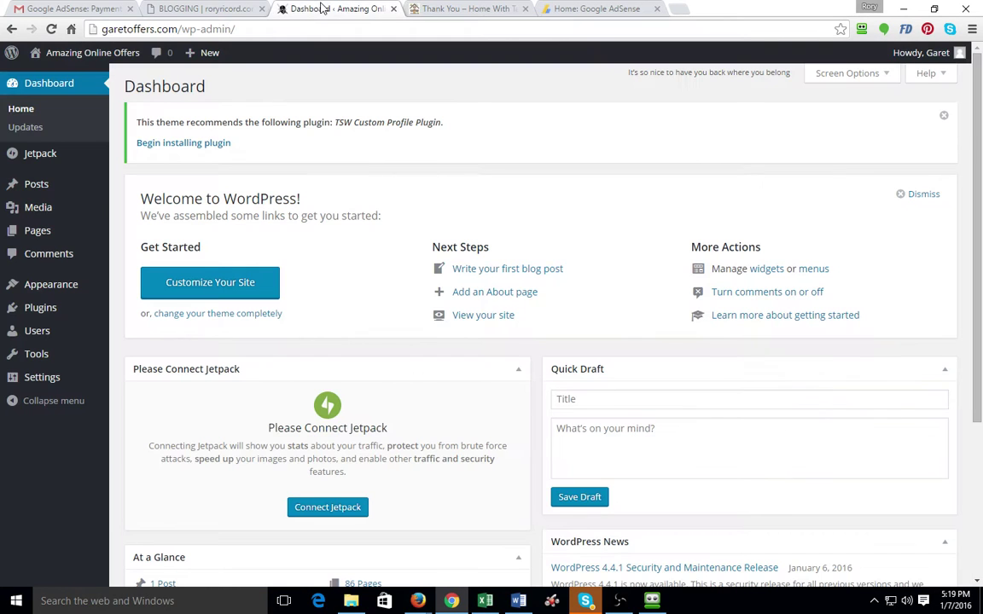
{"action": "mouse_move", "coordinate": [40, 234]}
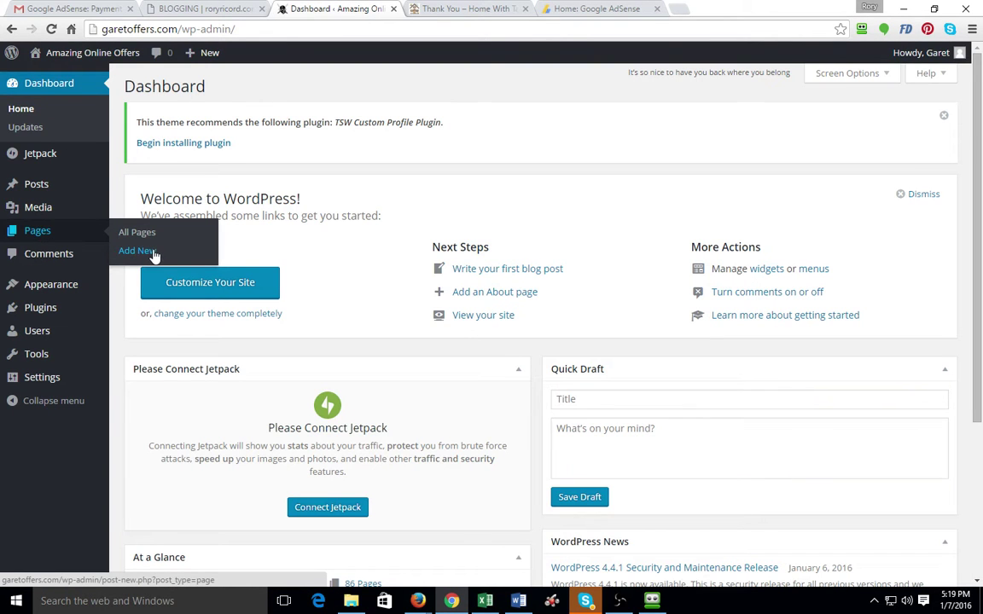
{"action": "left_click", "coordinate": [137, 232]}
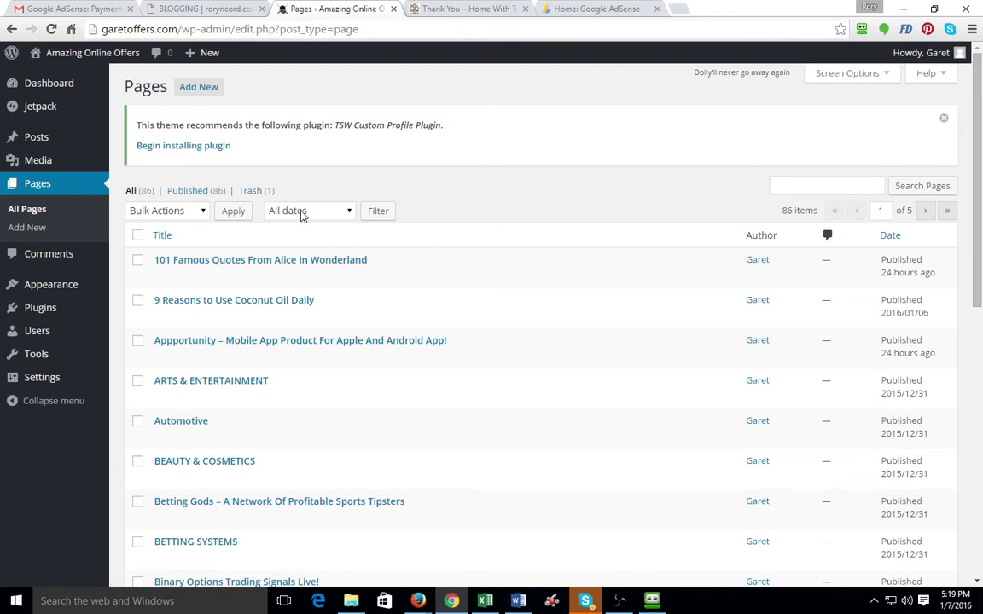
Search the site's pages for 'Thank You' and open that page in the editor
{"action": "left_click", "coordinate": [811, 183]}
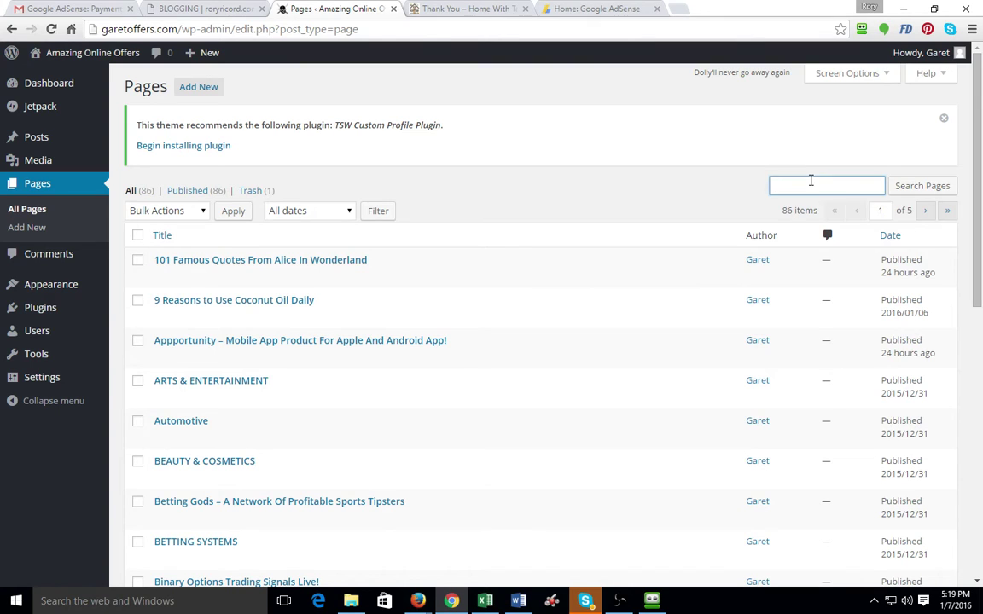
{"action": "type", "text": "Thank"}
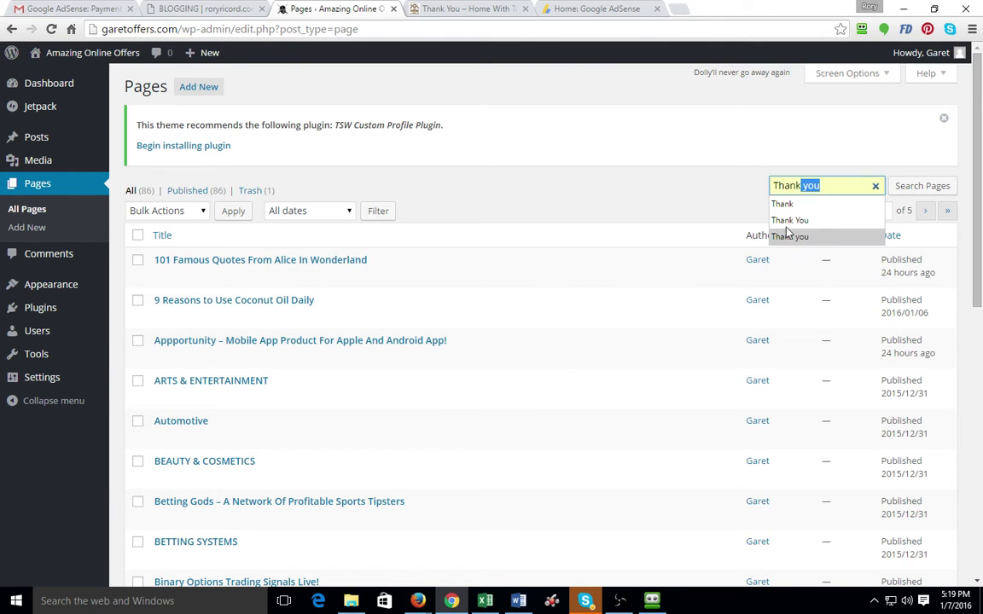
{"action": "left_click", "coordinate": [790, 220]}
{"action": "left_click", "coordinate": [922, 185]}
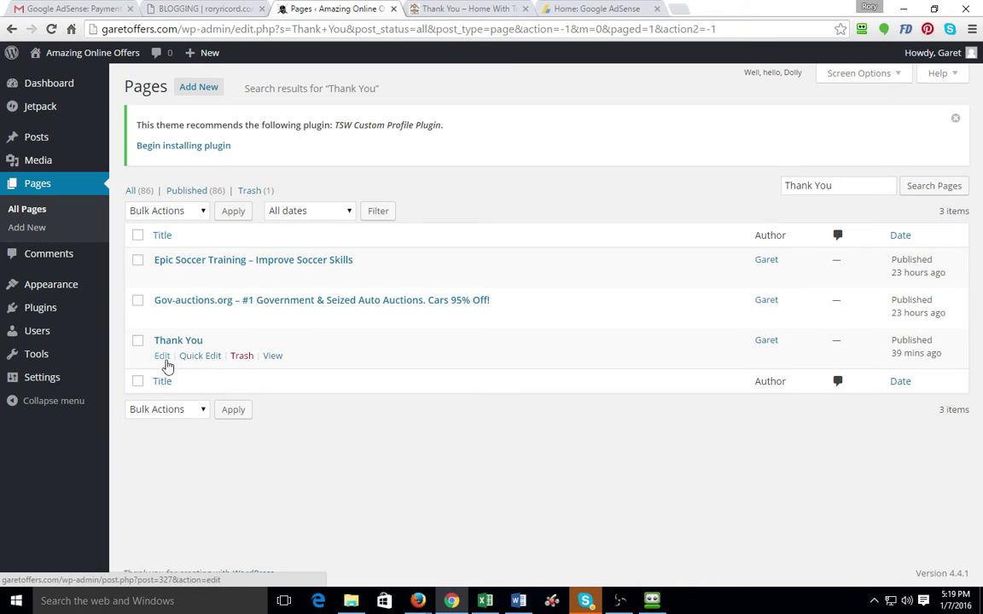
{"action": "left_click", "coordinate": [161, 356]}
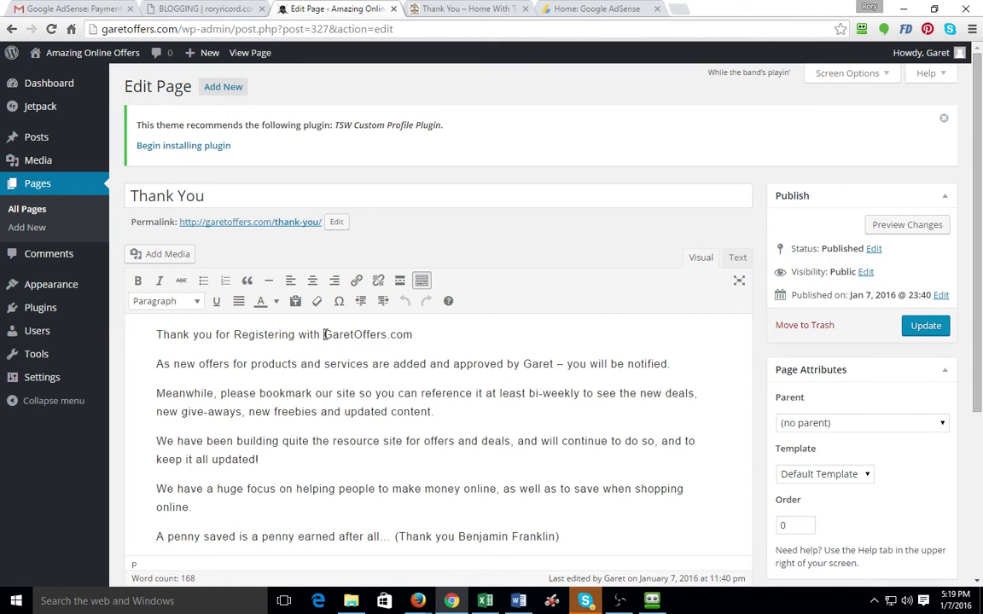
Read through the Thank You page text, including the GaretOffers.com line
{"action": "left_click_drag", "start_coordinate": [325, 334], "coordinate": [414, 336]}
{"action": "scroll", "coordinate": [479, 343], "scroll_direction": "down", "scroll_amount": 1}
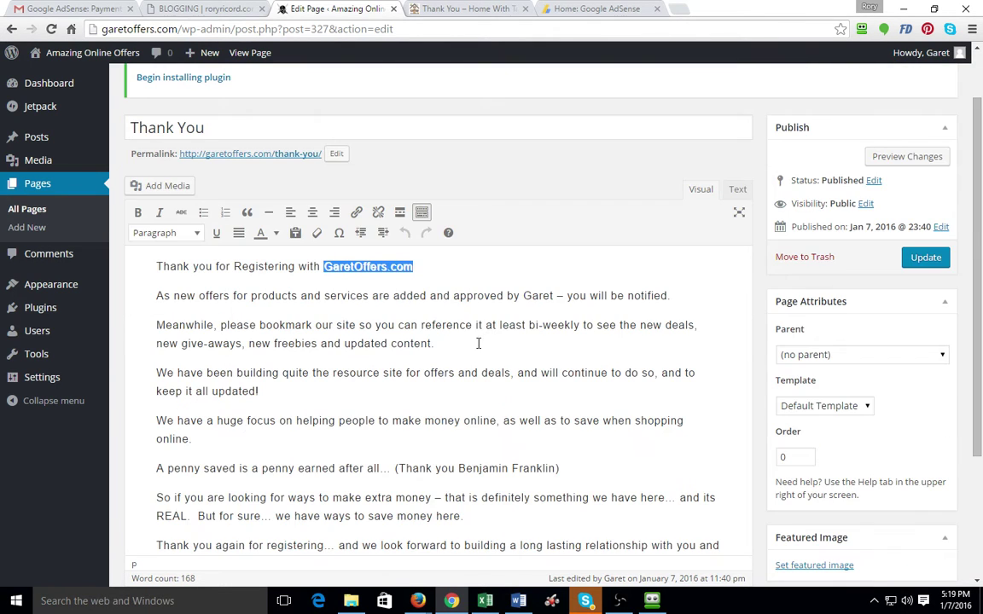
{"action": "scroll", "coordinate": [403, 294], "scroll_direction": "down", "scroll_amount": 1}
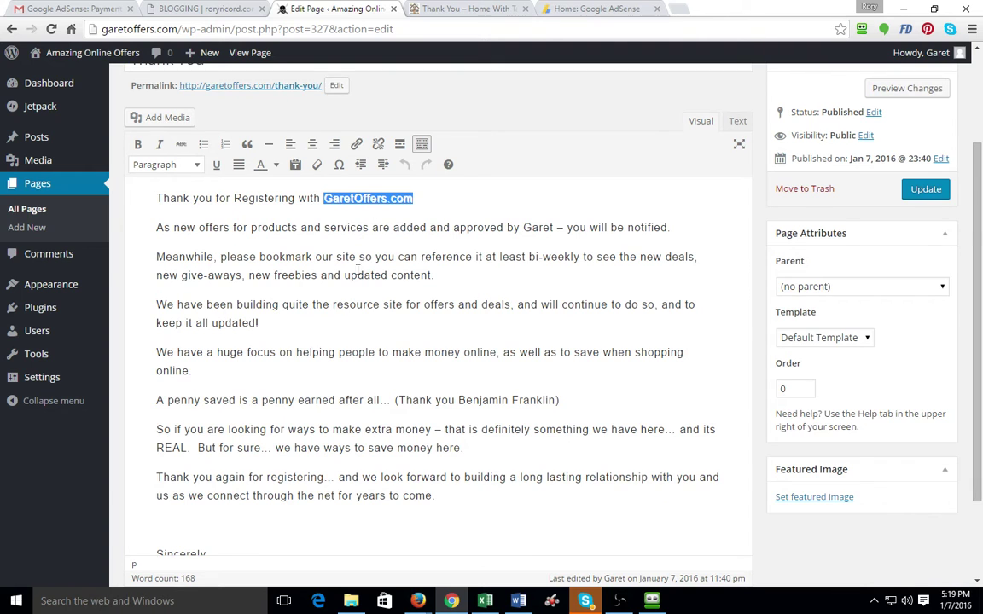
{"action": "scroll", "coordinate": [322, 248], "scroll_direction": "down", "scroll_amount": 2}
{"action": "left_click_drag", "start_coordinate": [214, 441], "coordinate": [153, 442]}
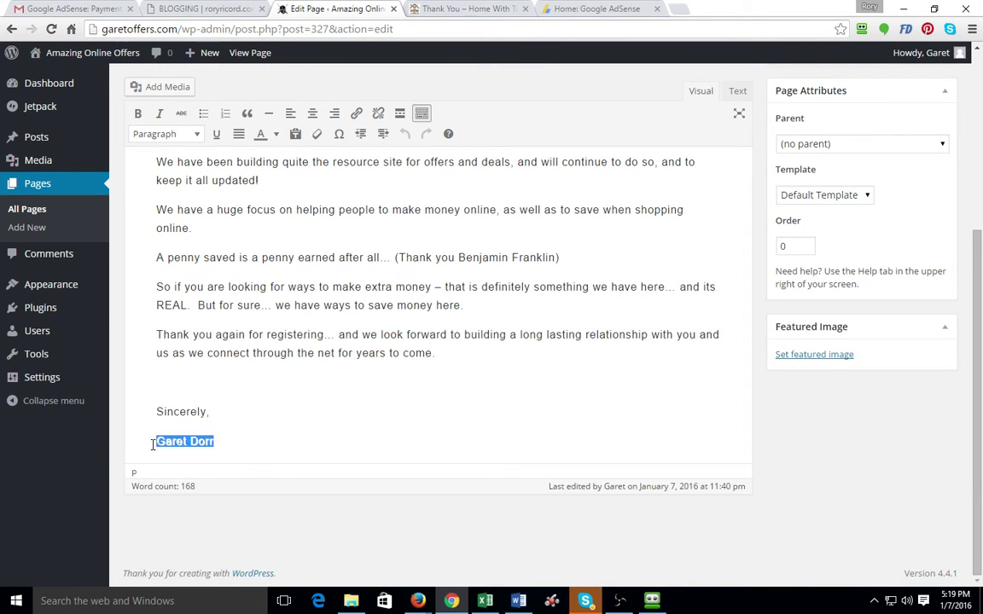
{"action": "scroll", "coordinate": [358, 376], "scroll_direction": "up", "scroll_amount": 3}
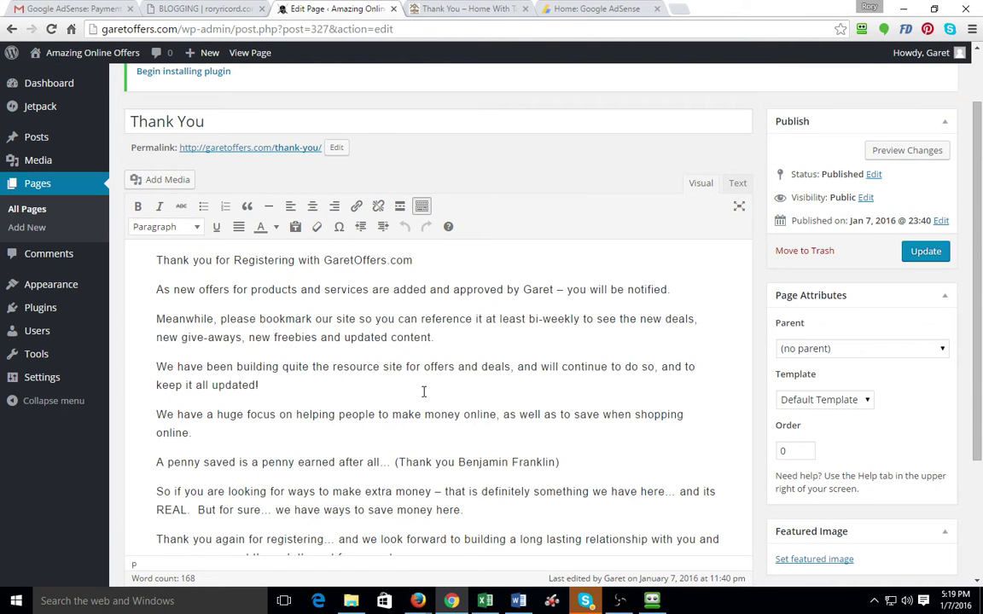
{"action": "left_click", "coordinate": [380, 354]}
{"action": "left_click", "coordinate": [250, 53]}
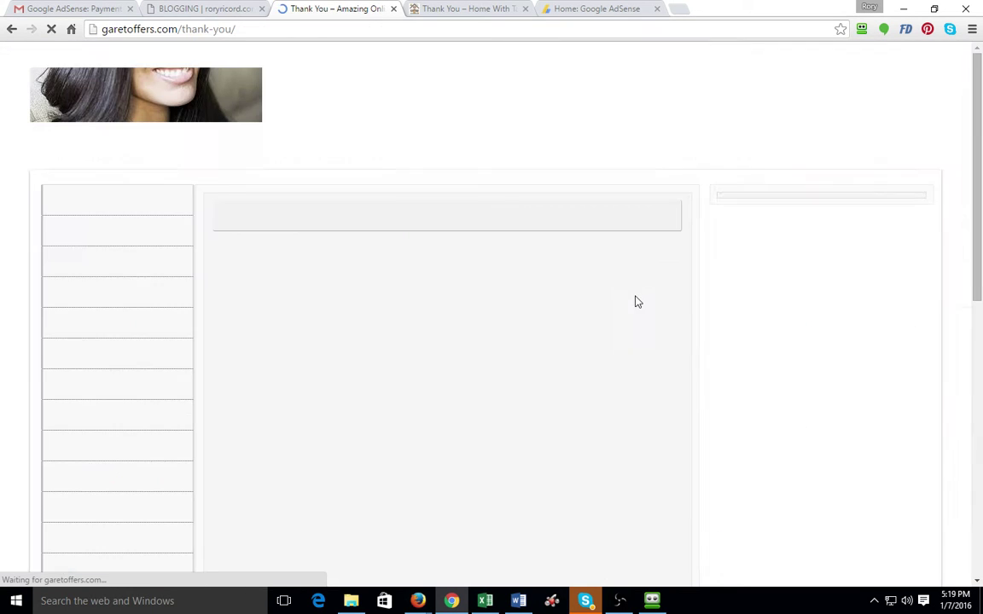
{"action": "left_click", "coordinate": [453, 9]}
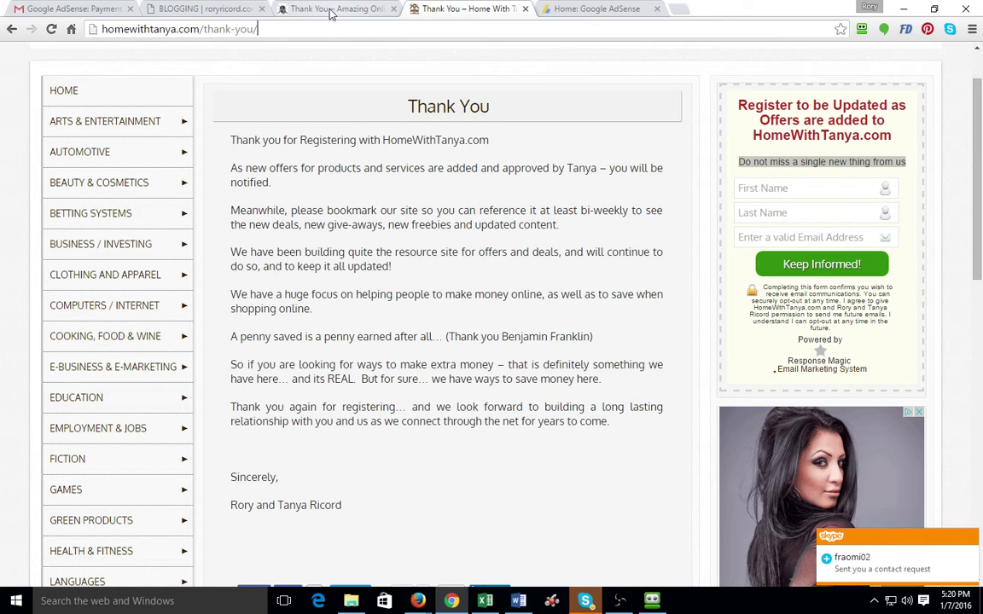
{"action": "left_click", "coordinate": [301, 10]}
{"action": "left_click", "coordinate": [130, 28]}
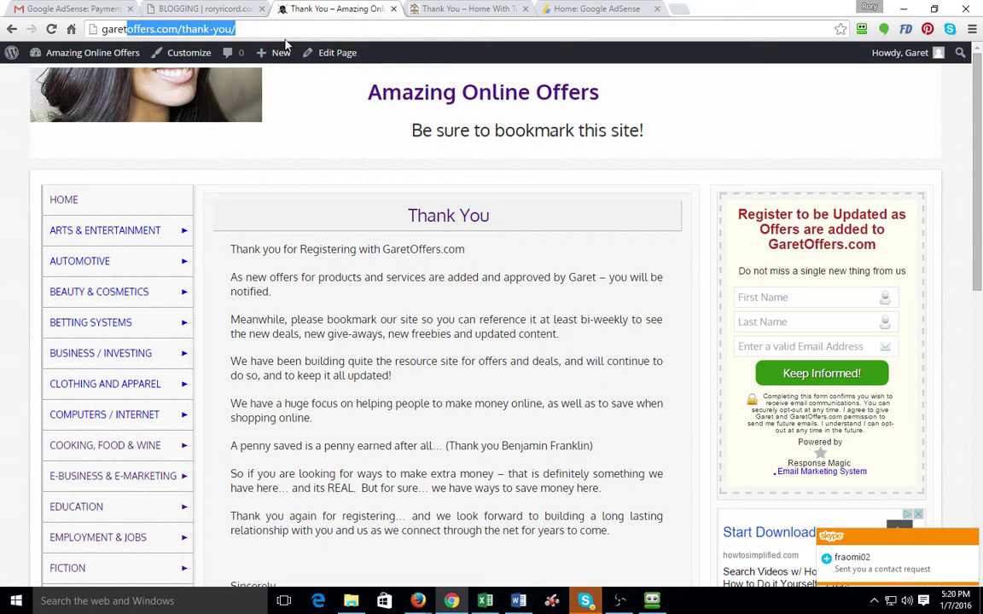
{"action": "left_click", "coordinate": [264, 29]}
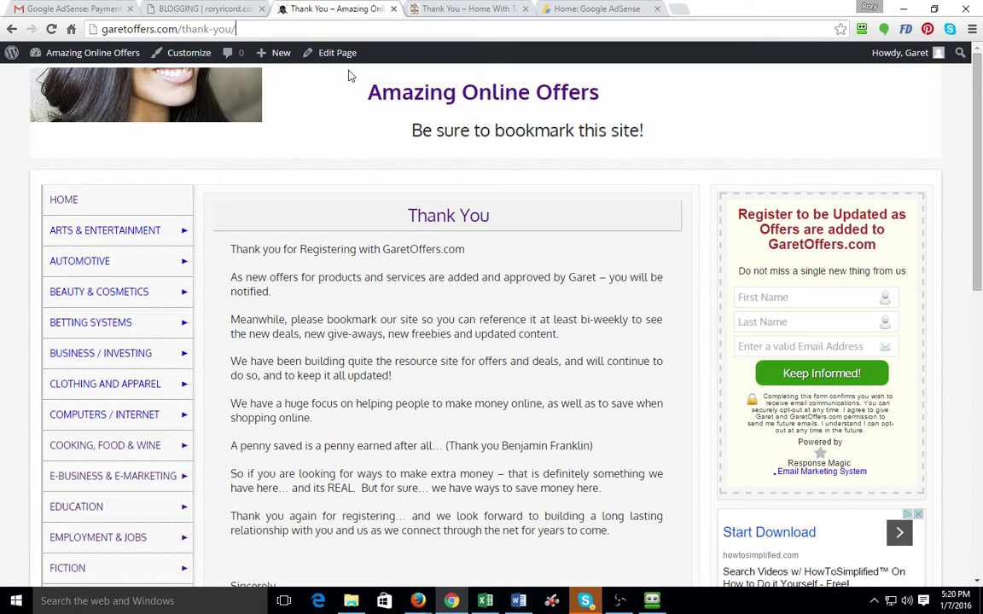
Start a free Response Magic account and add a 6 to the autofilled username
{"action": "left_click", "coordinate": [203, 9]}
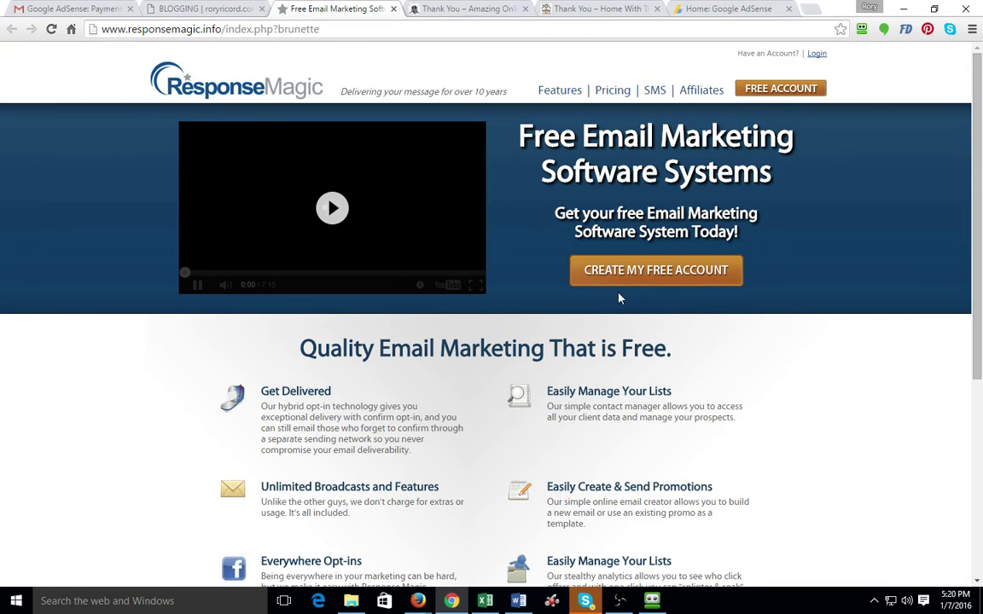
{"action": "left_click", "coordinate": [625, 274]}
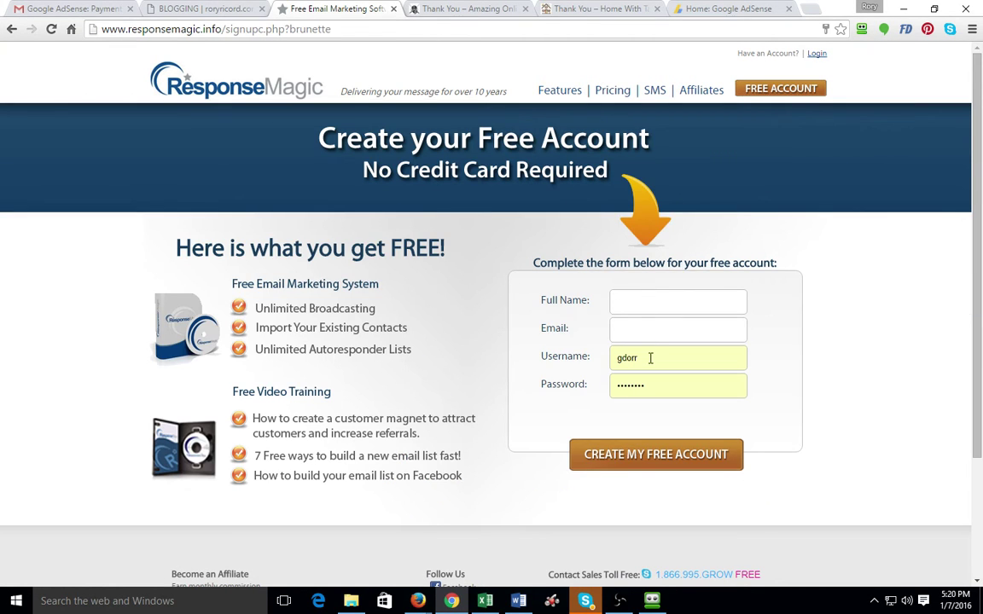
{"action": "left_click", "coordinate": [650, 358]}
{"action": "type", "text": "66"}
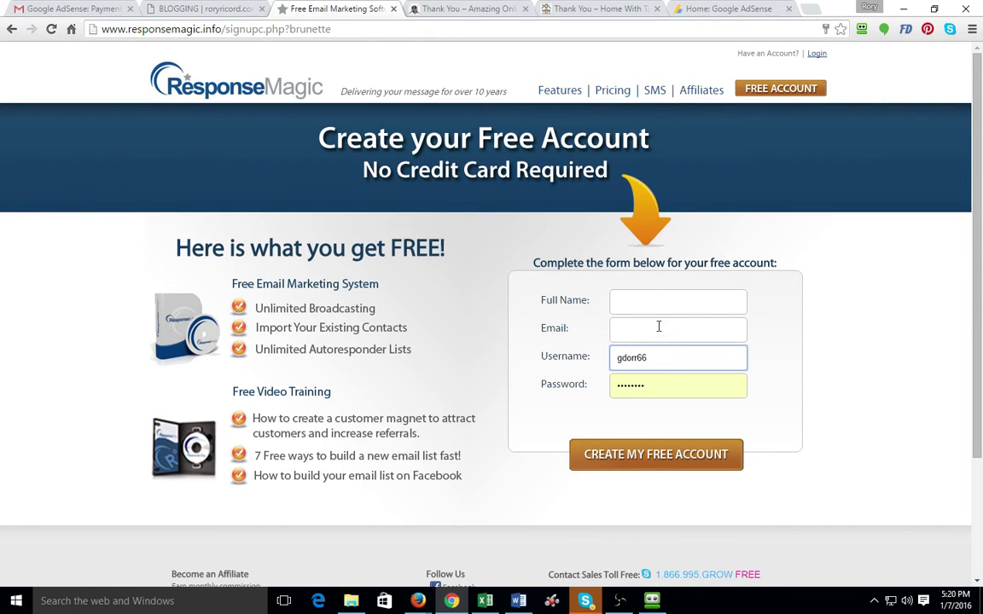
Enter the account holder's full name and e-mail address in the signup form
{"action": "left_click", "coordinate": [651, 300]}
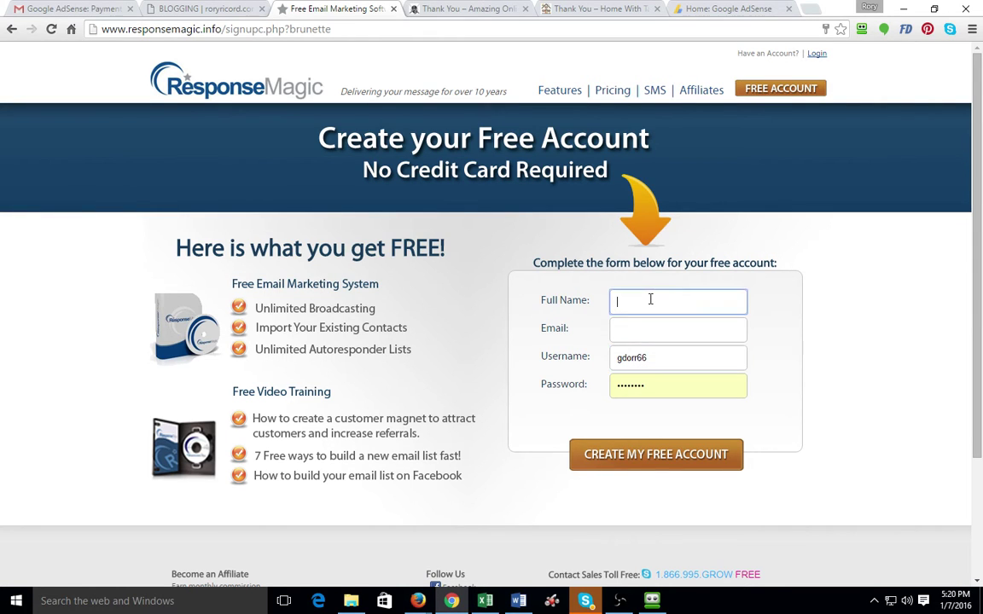
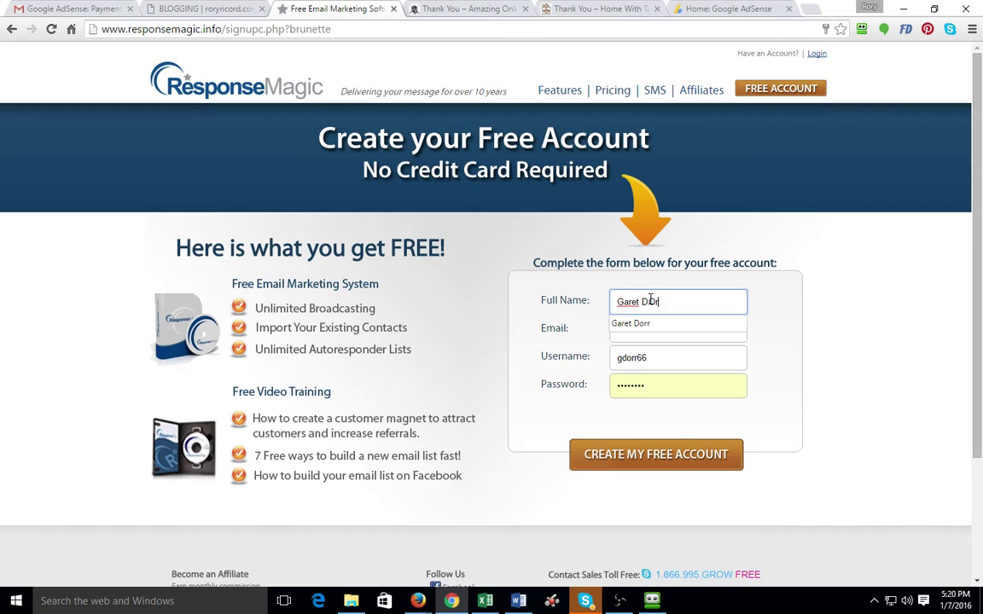
{"action": "key", "text": "Tab"}
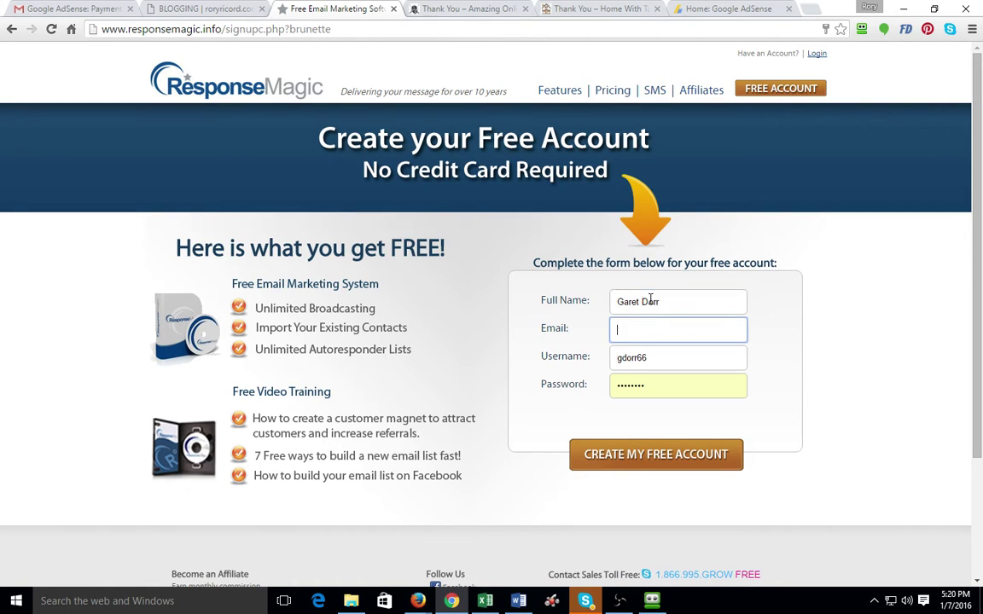
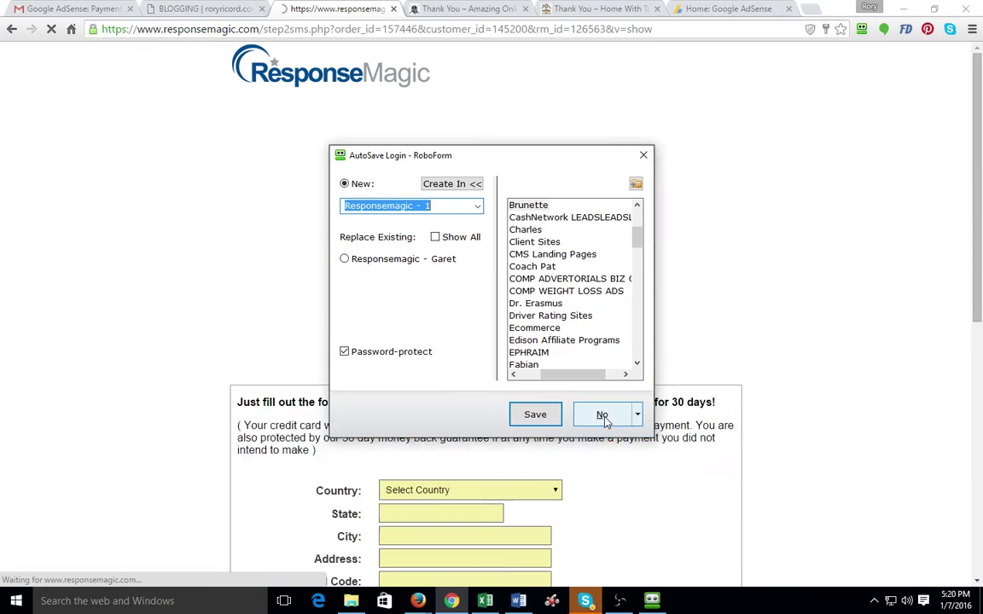
Submit the signup, pause the SMS intro video, and choose 'No thanks.' on the text messaging trial
{"action": "left_click", "coordinate": [597, 413]}
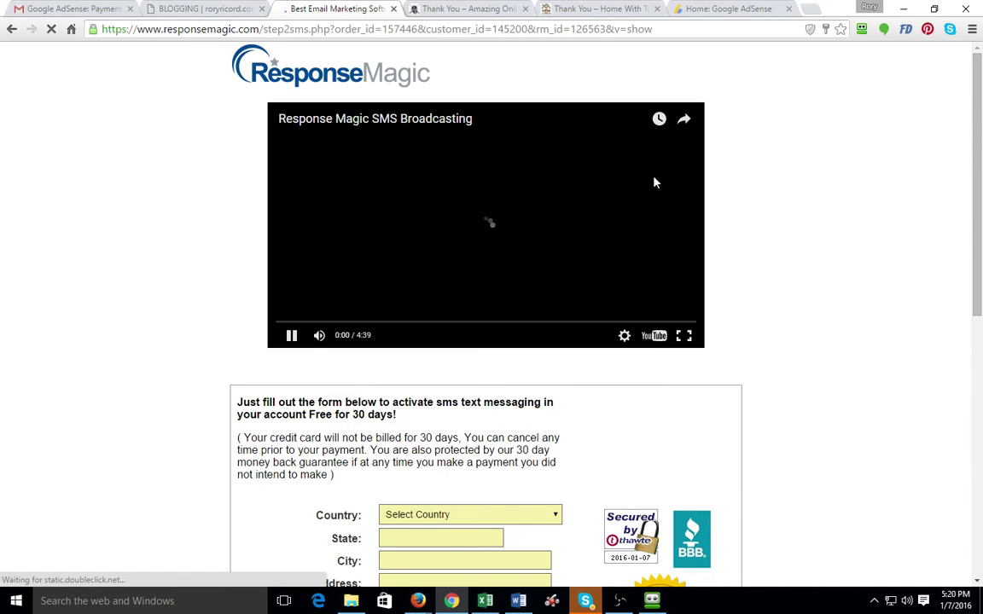
{"action": "left_click", "coordinate": [292, 337]}
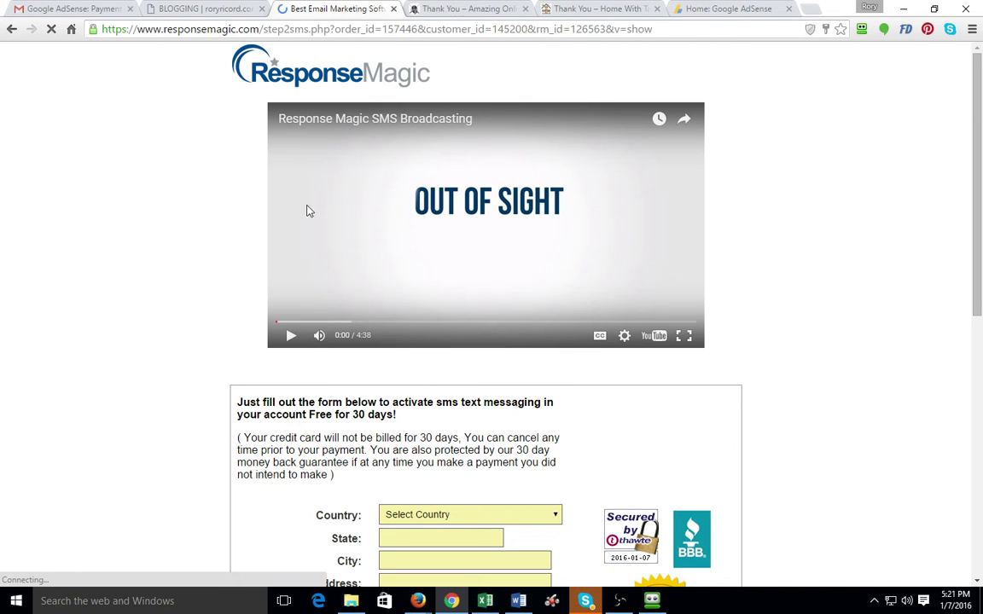
{"action": "scroll", "coordinate": [203, 231], "scroll_direction": "down", "scroll_amount": 3}
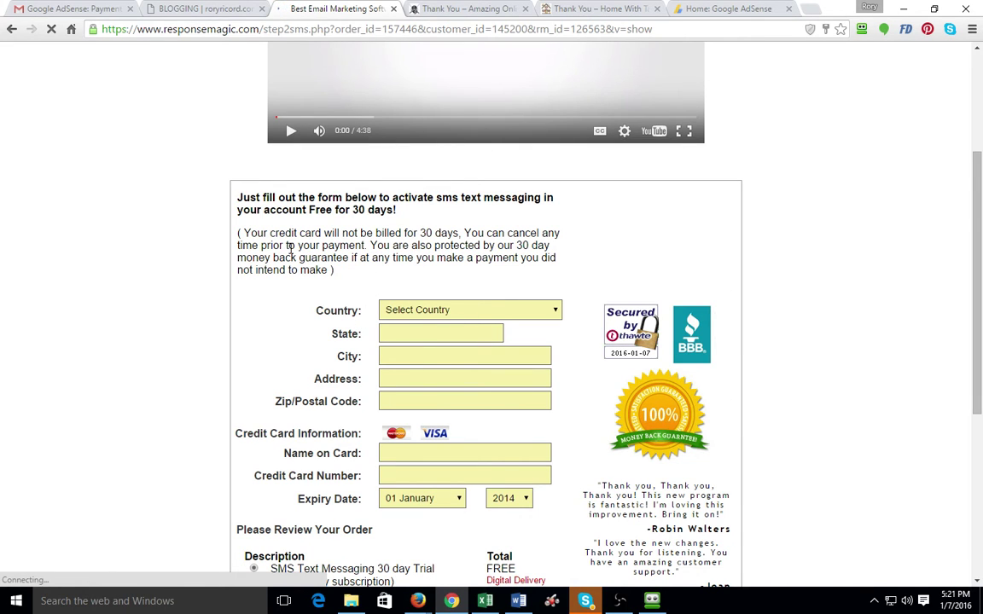
{"action": "scroll", "coordinate": [490, 198], "scroll_direction": "up", "scroll_amount": 3}
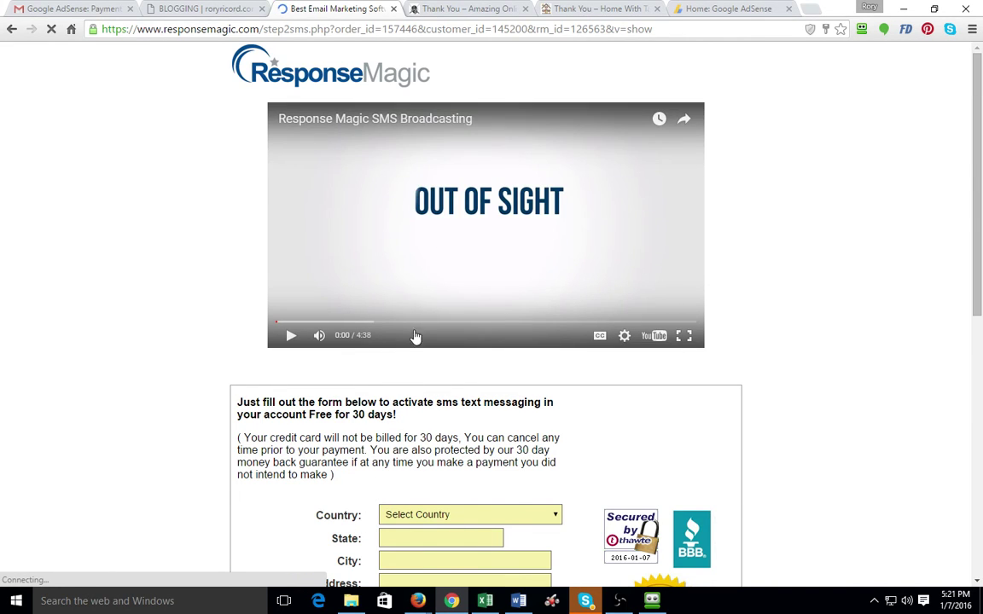
{"action": "scroll", "coordinate": [395, 357], "scroll_direction": "down", "scroll_amount": 5}
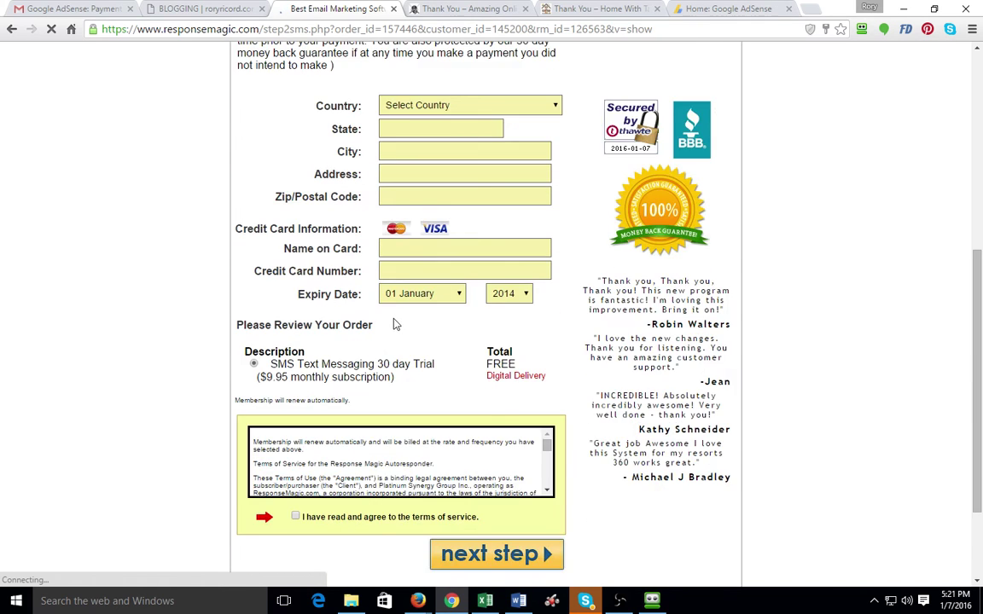
{"action": "scroll", "coordinate": [395, 325], "scroll_direction": "down", "scroll_amount": 5}
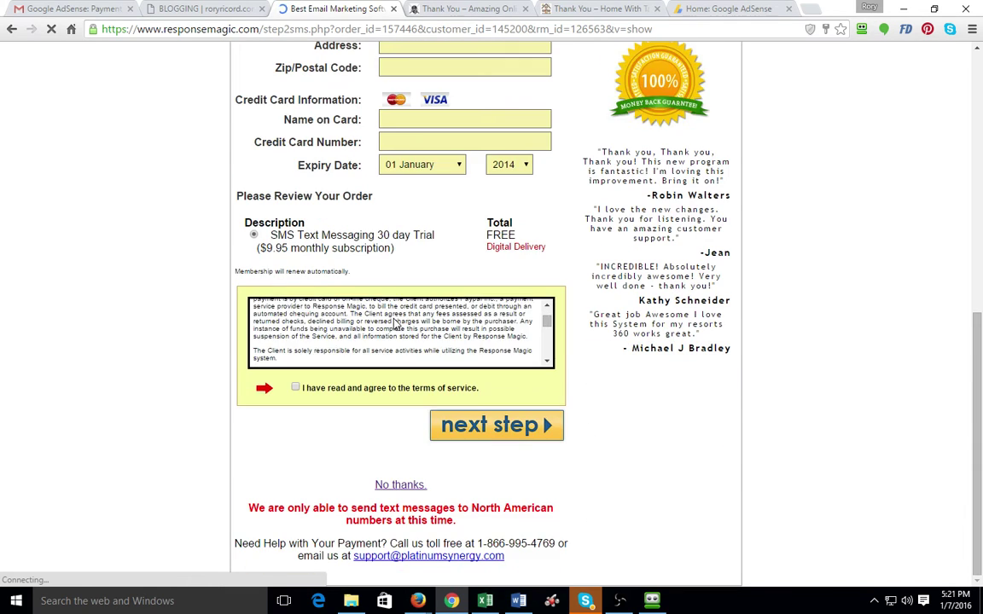
{"action": "left_click", "coordinate": [399, 486]}
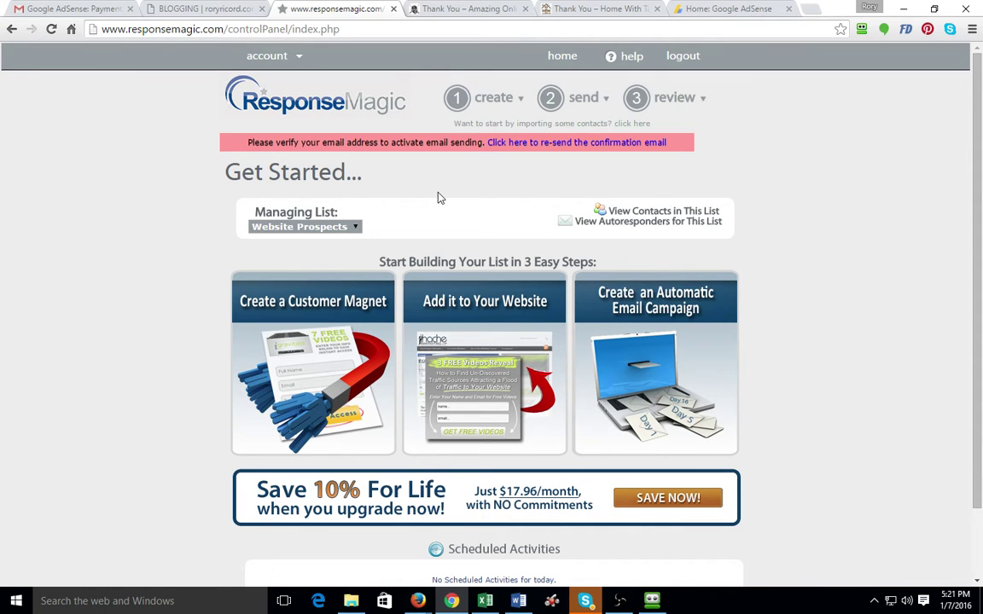
Log out of Response Magic and log back in with the saved RoboForm Responsemagic login
{"action": "left_click", "coordinate": [682, 58]}
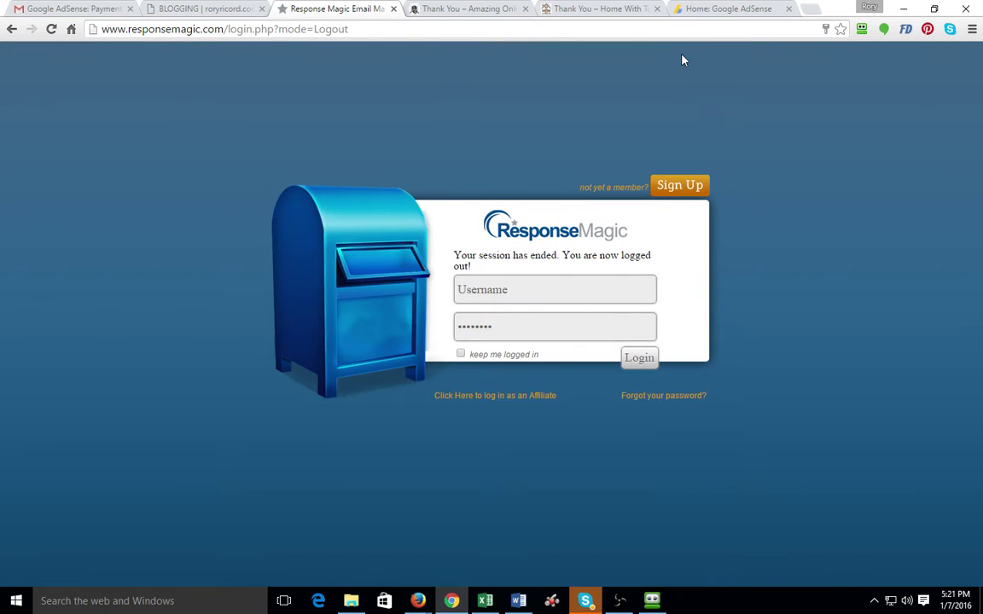
{"action": "left_click", "coordinate": [862, 29]}
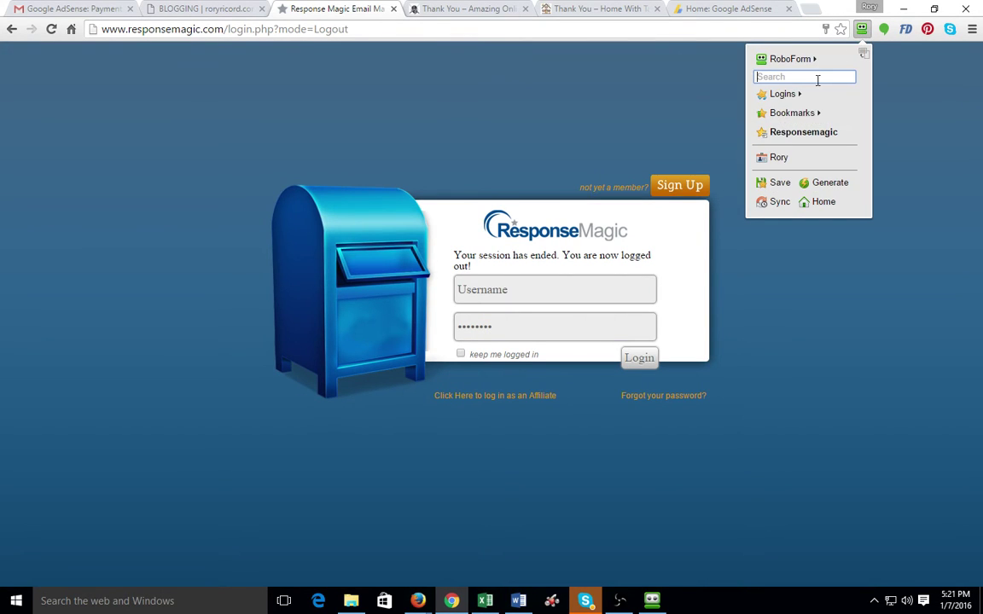
{"action": "left_click", "coordinate": [806, 132]}
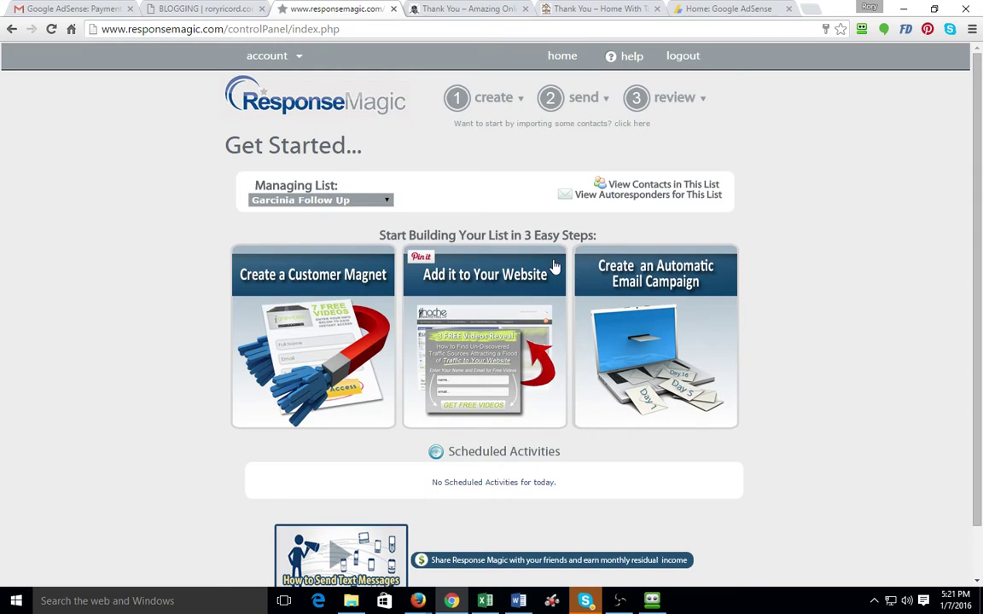
{"action": "mouse_move", "coordinate": [501, 102]}
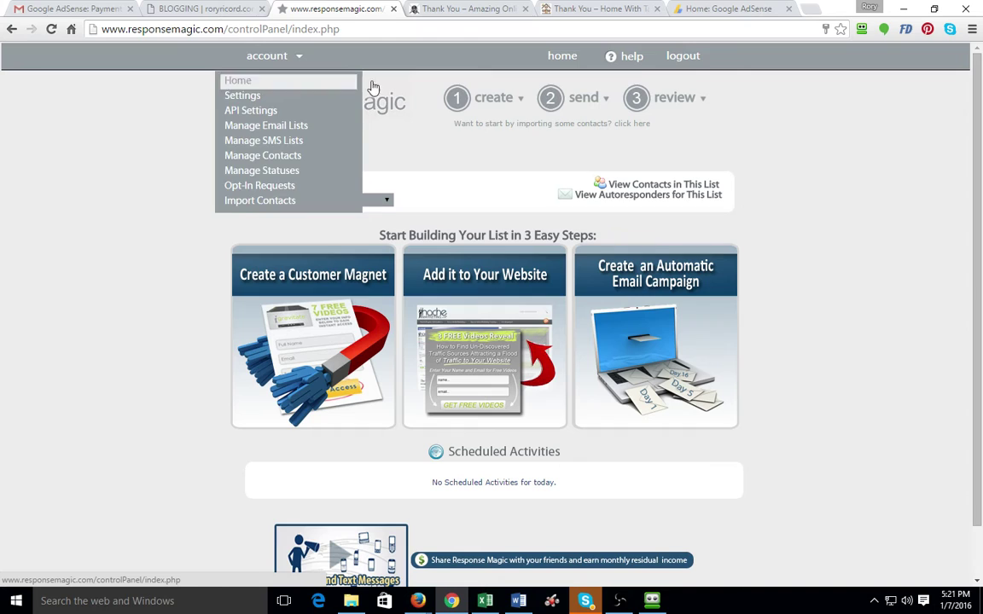
Add a new email list named 'GaretOffers.com 2' from create > Email List
{"action": "left_click", "coordinate": [480, 125]}
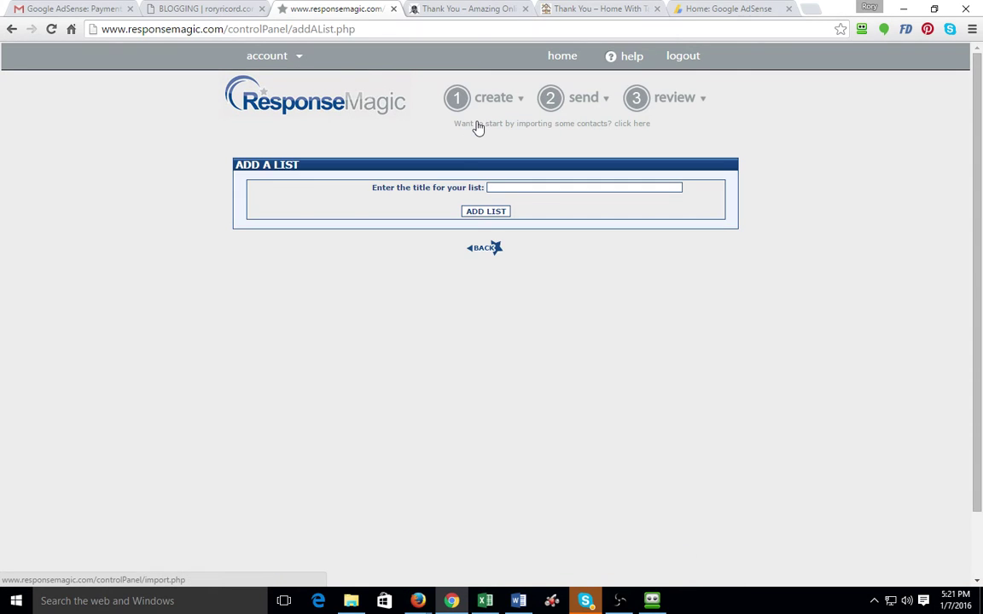
{"action": "left_click", "coordinate": [515, 187]}
{"action": "type", "text": "GaretOffe"}
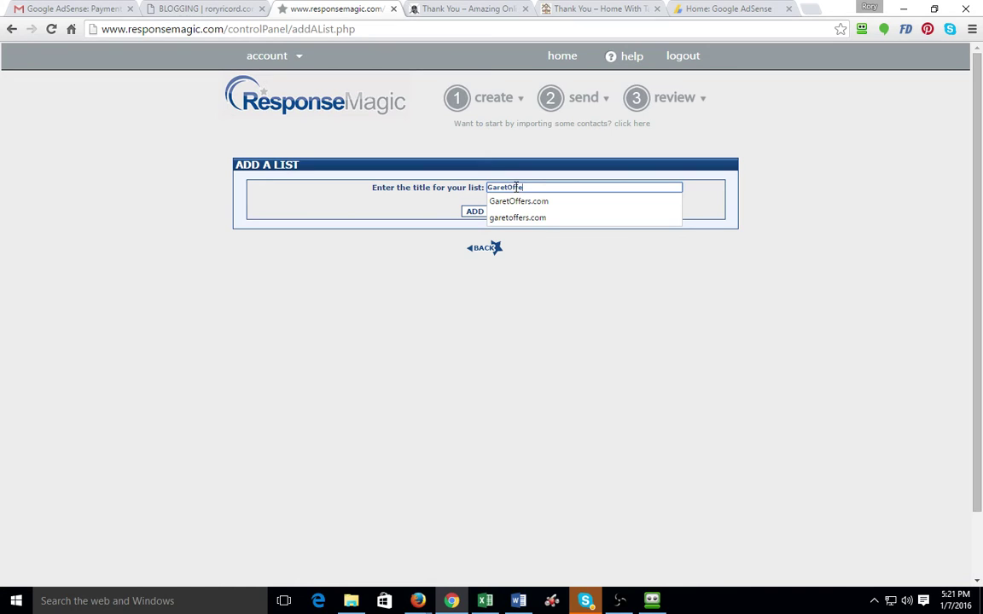
{"action": "type", "text": "rs.com "}
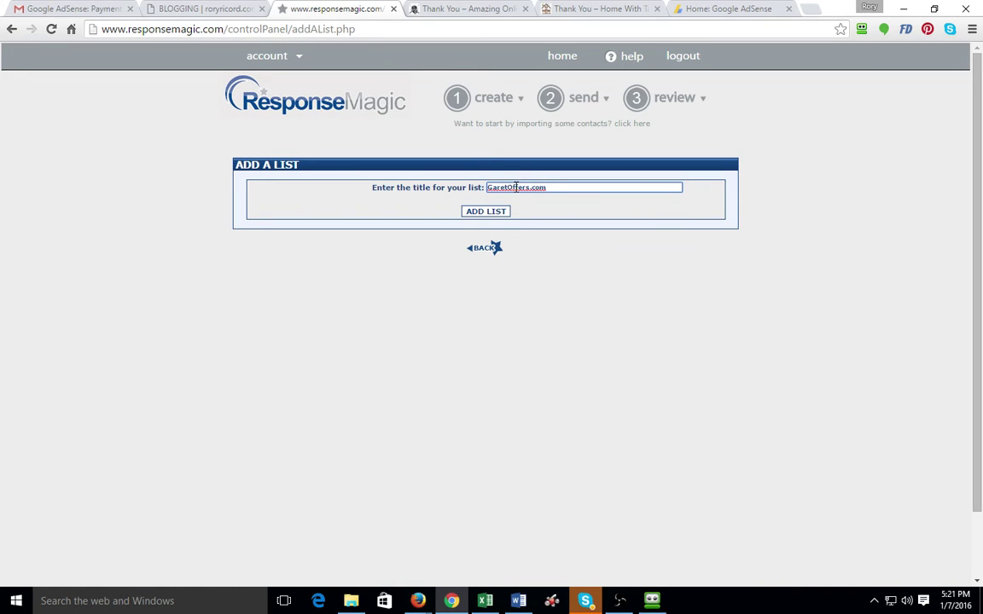
{"action": "type", "text": "2"}
{"action": "left_click", "coordinate": [496, 213]}
Compare list 9's sender email and confirmation URL with the GaretOffers thank-you page address
{"action": "scroll", "coordinate": [587, 259], "scroll_direction": "down", "scroll_amount": 13}
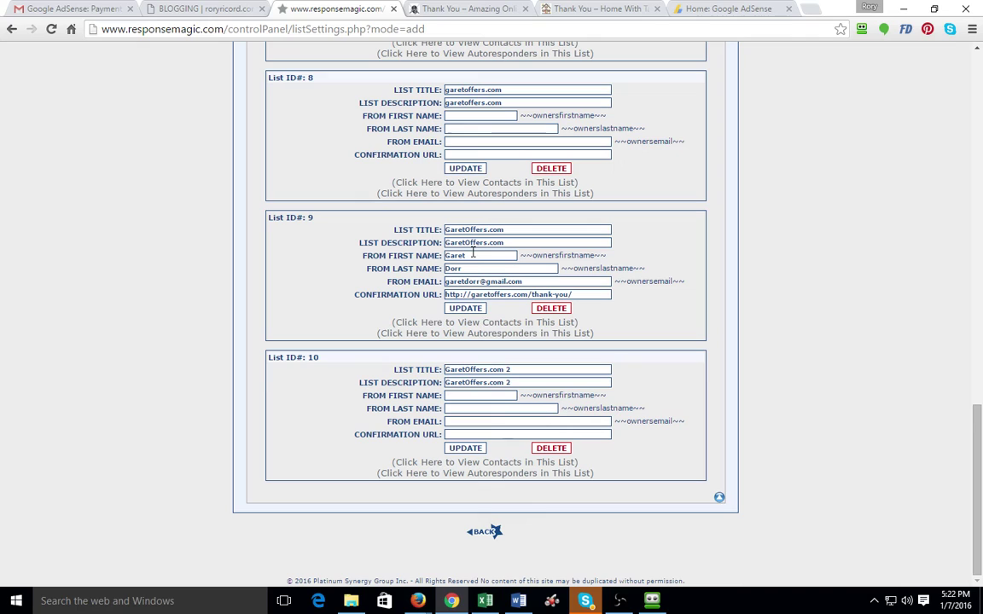
{"action": "left_click", "coordinate": [466, 396]}
{"action": "left_click_drag", "start_coordinate": [525, 283], "coordinate": [427, 287]}
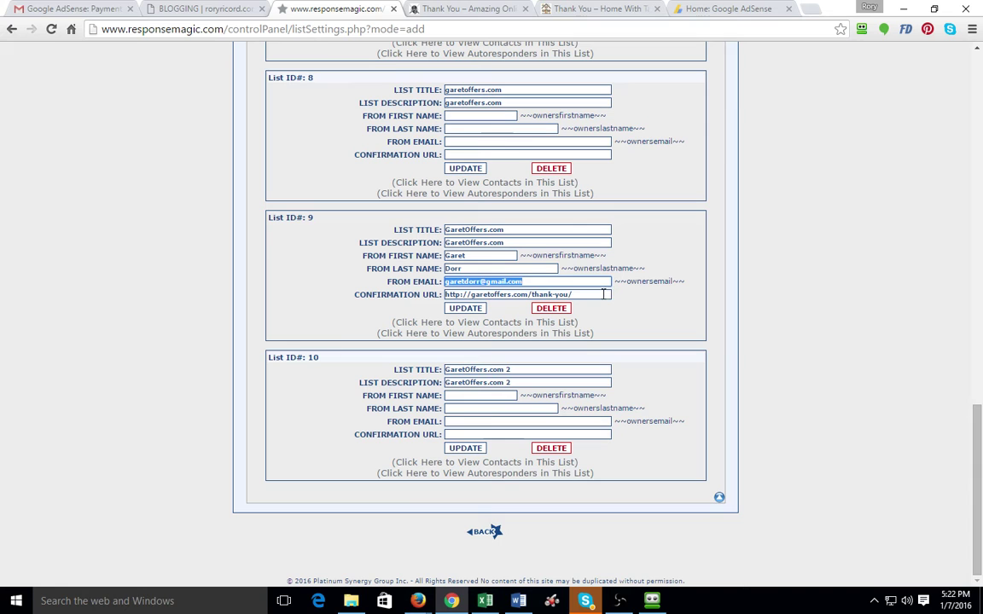
{"action": "left_click_drag", "start_coordinate": [570, 295], "coordinate": [428, 312]}
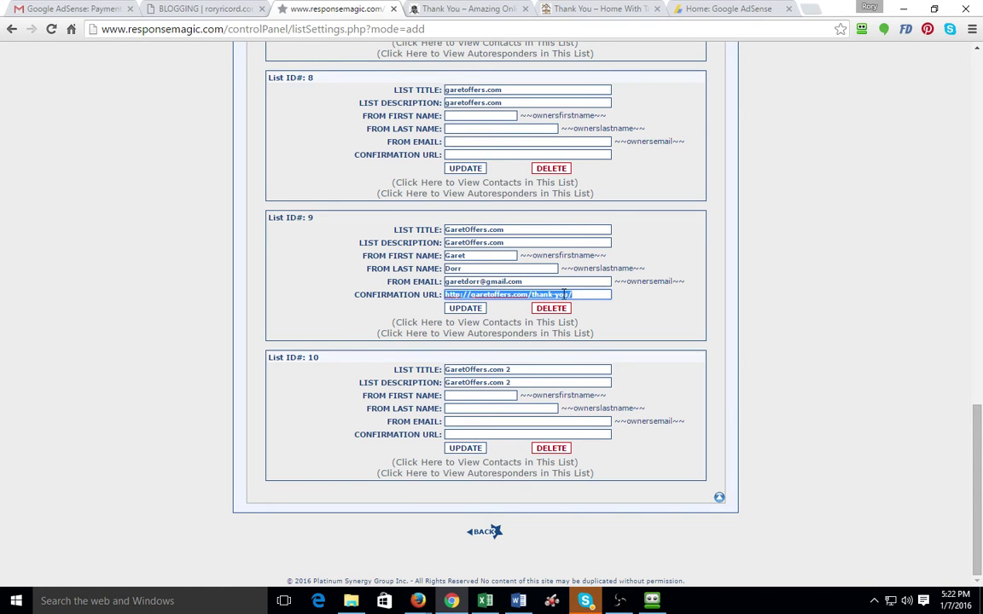
{"action": "left_click", "coordinate": [435, 8]}
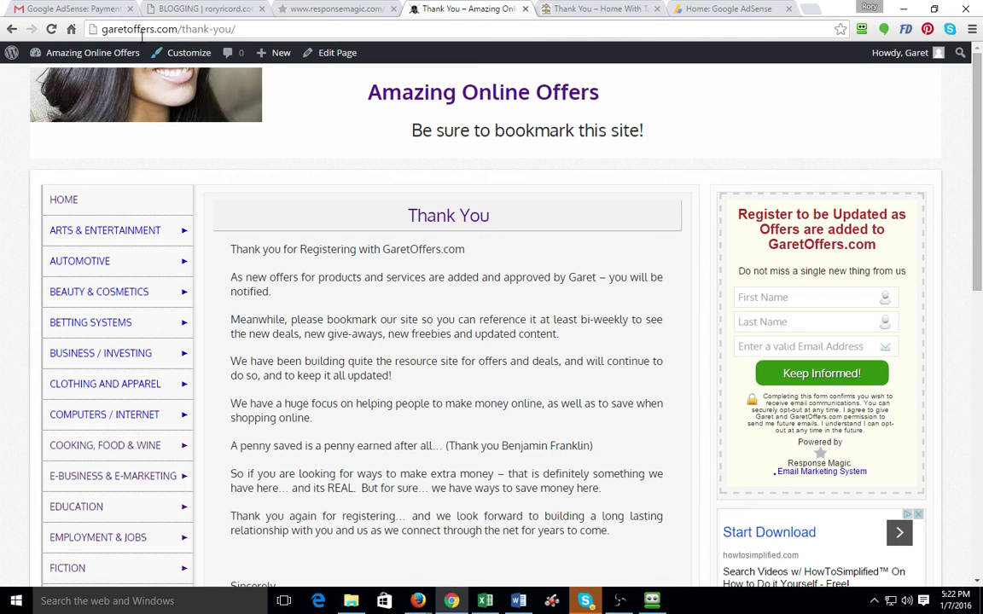
{"action": "left_click", "coordinate": [244, 28]}
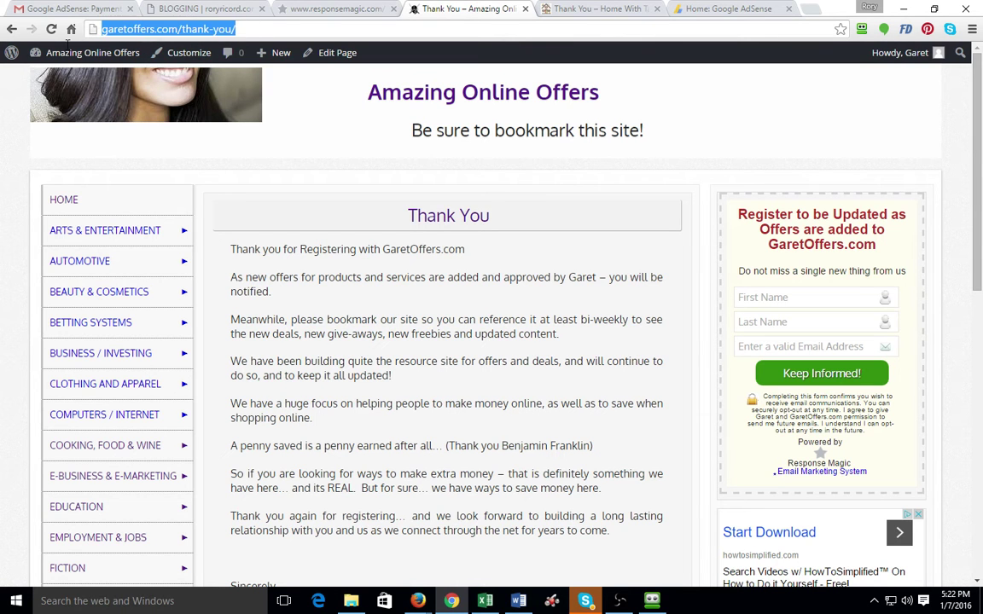
{"action": "left_click", "coordinate": [314, 9]}
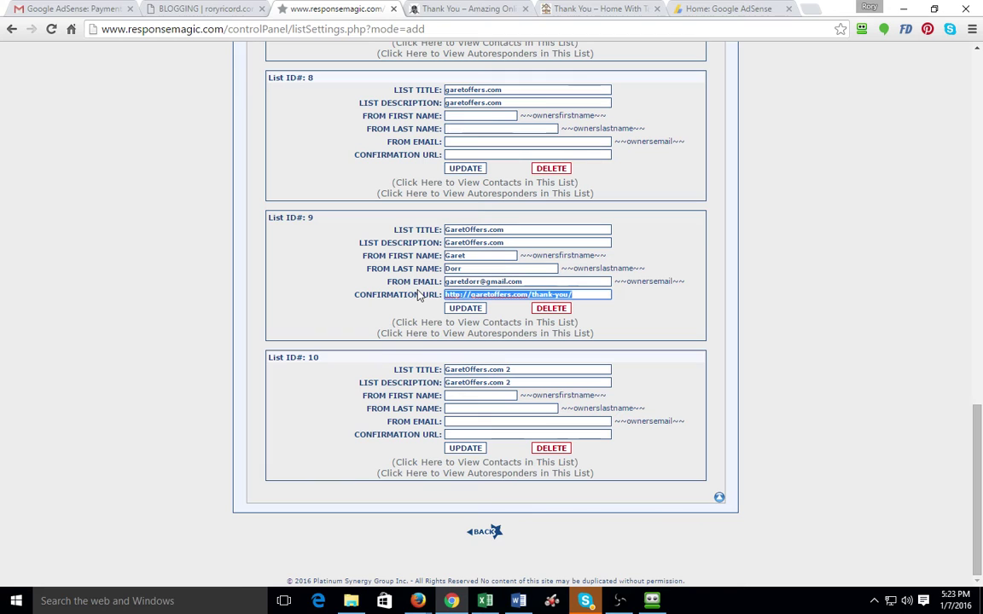
Delete the duplicate list 10 and open the opt-in form builder via create > Opt-In Form
{"action": "left_click", "coordinate": [551, 448]}
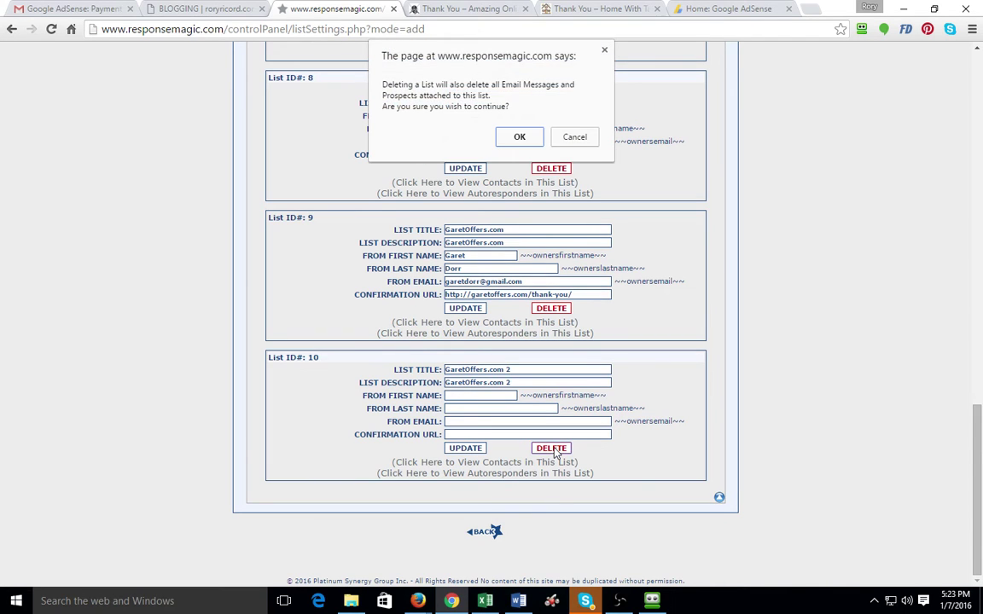
{"action": "left_click", "coordinate": [519, 137]}
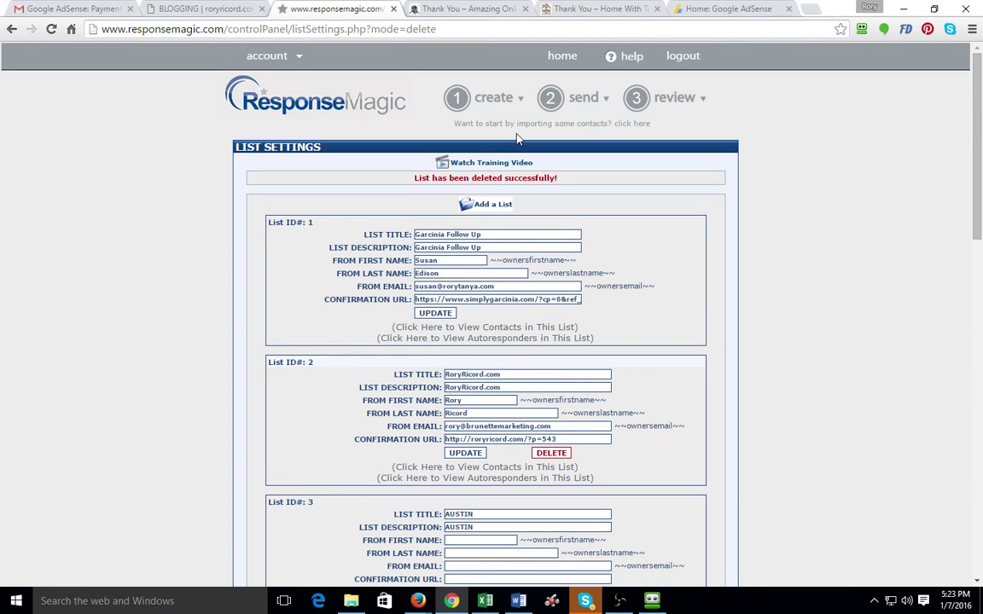
{"action": "mouse_move", "coordinate": [497, 101]}
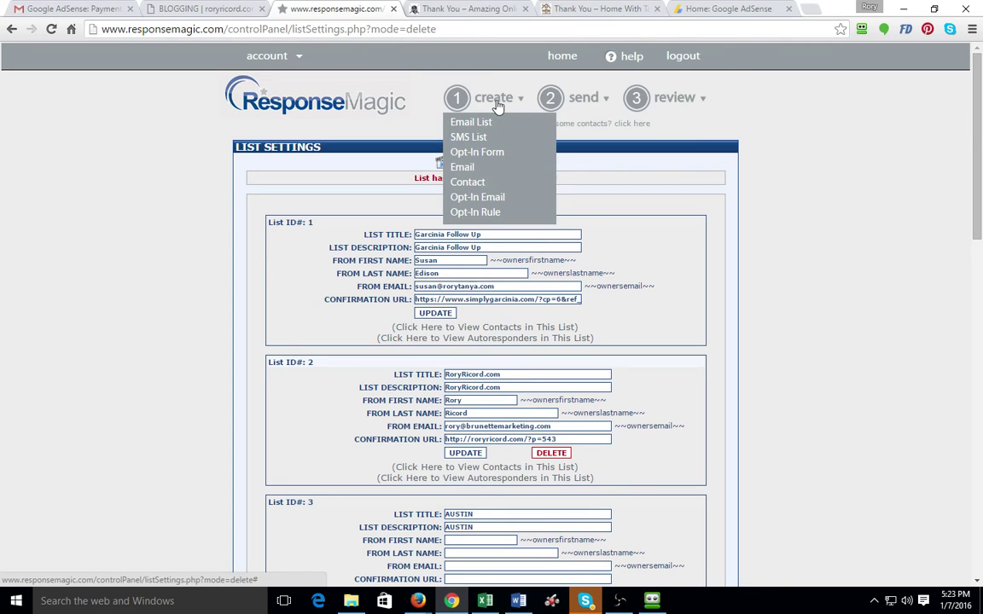
{"action": "left_click", "coordinate": [484, 157]}
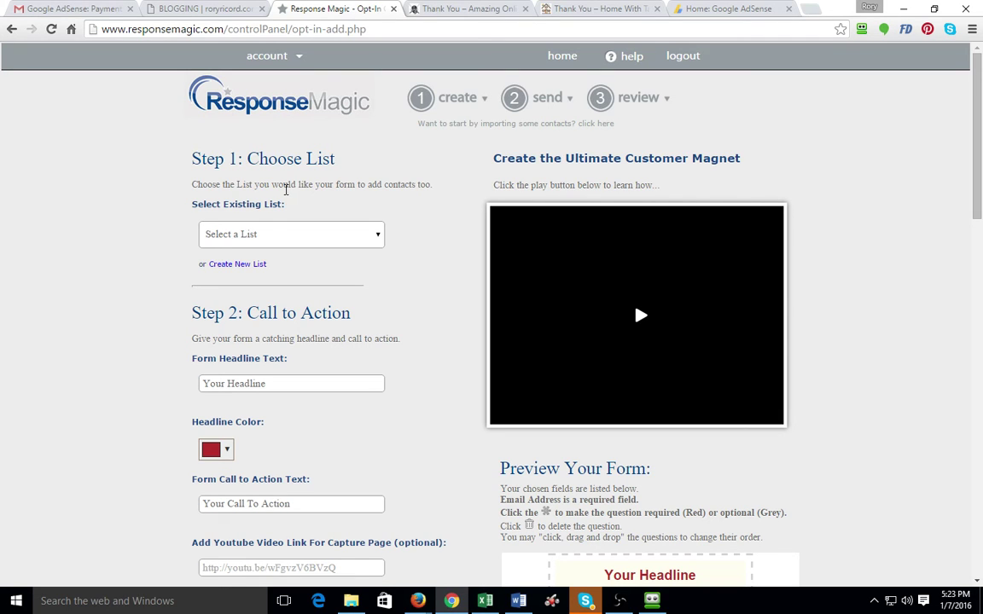
Select GaretOffers.com as the form's list and copy the HomeWithTanya form's registration heading
{"action": "left_click", "coordinate": [264, 236]}
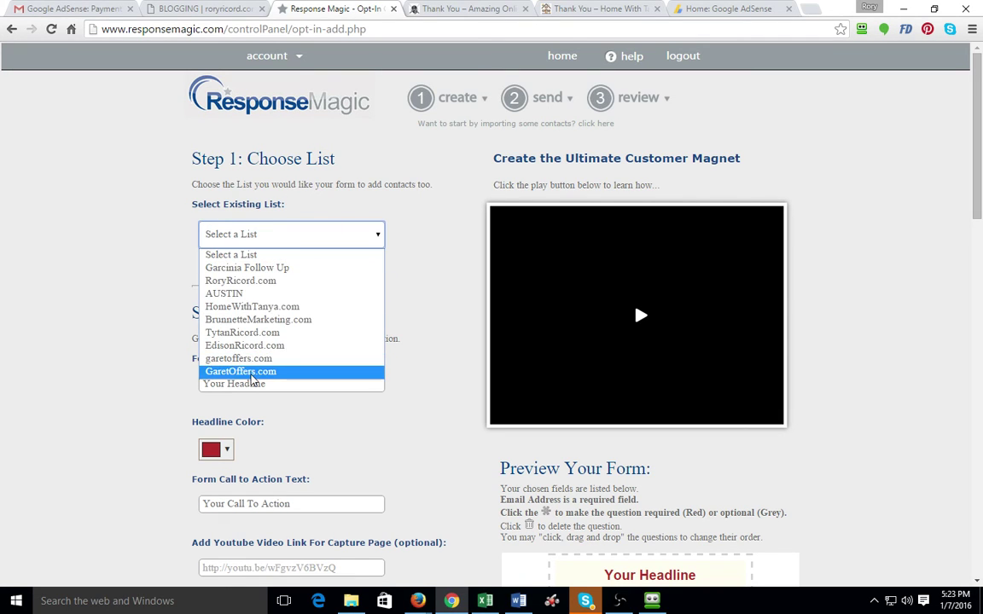
{"action": "left_click", "coordinate": [256, 373]}
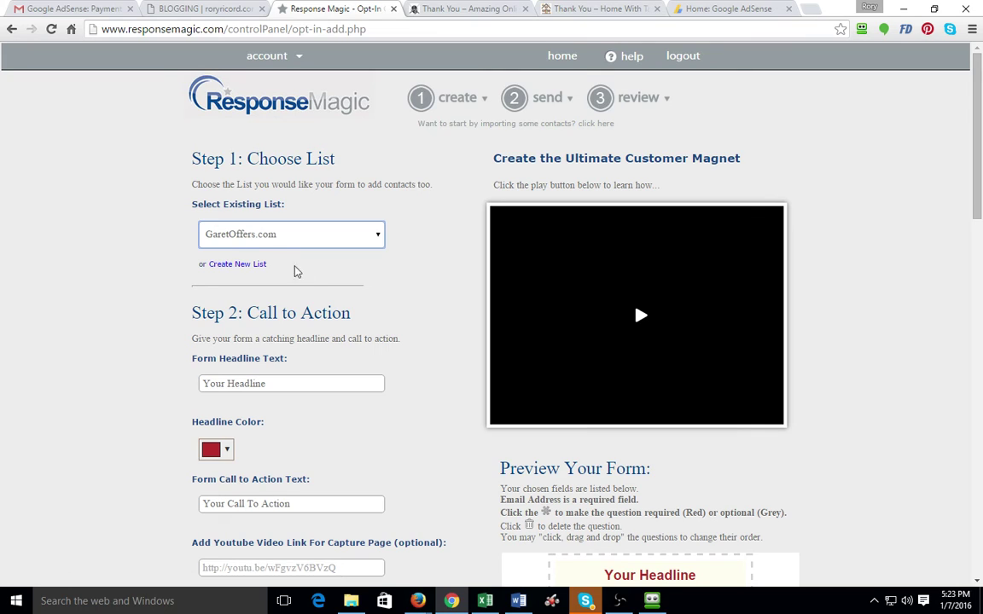
{"action": "scroll", "coordinate": [309, 273], "scroll_direction": "down", "scroll_amount": 2}
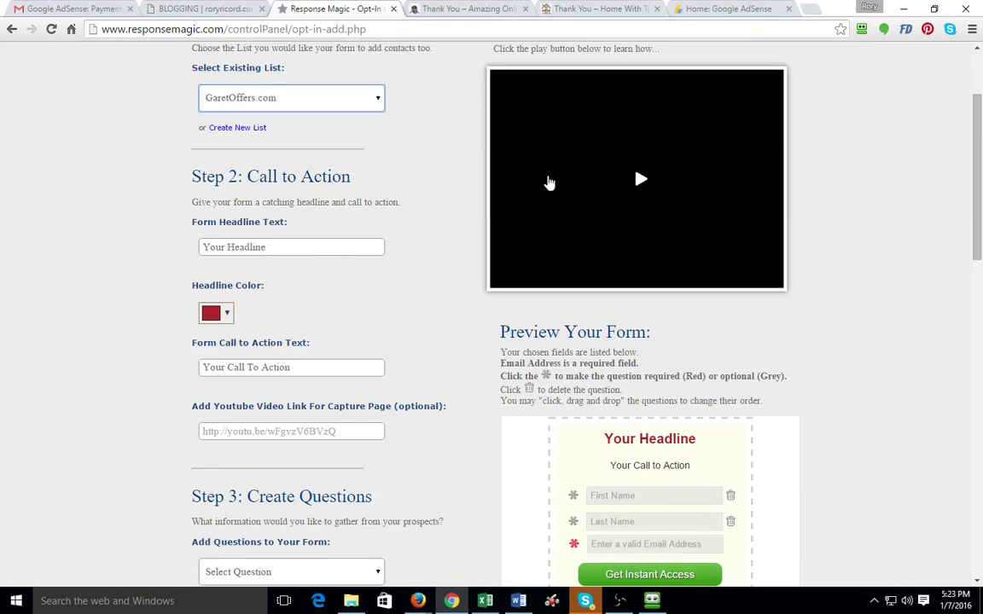
{"action": "left_click", "coordinate": [618, 9]}
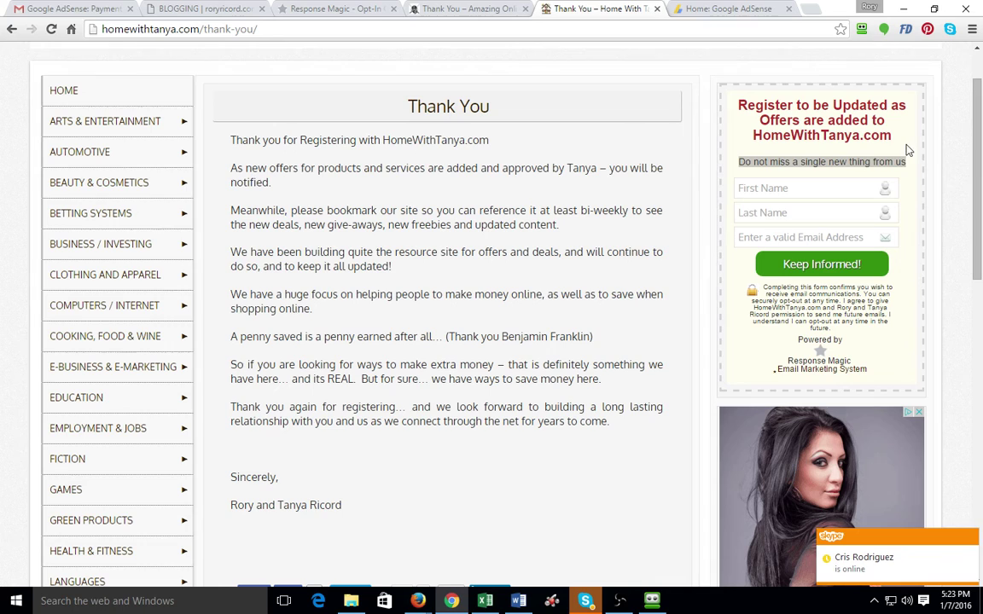
{"action": "left_click_drag", "start_coordinate": [896, 141], "coordinate": [734, 102]}
{"action": "key", "text": "ctrl+c"}
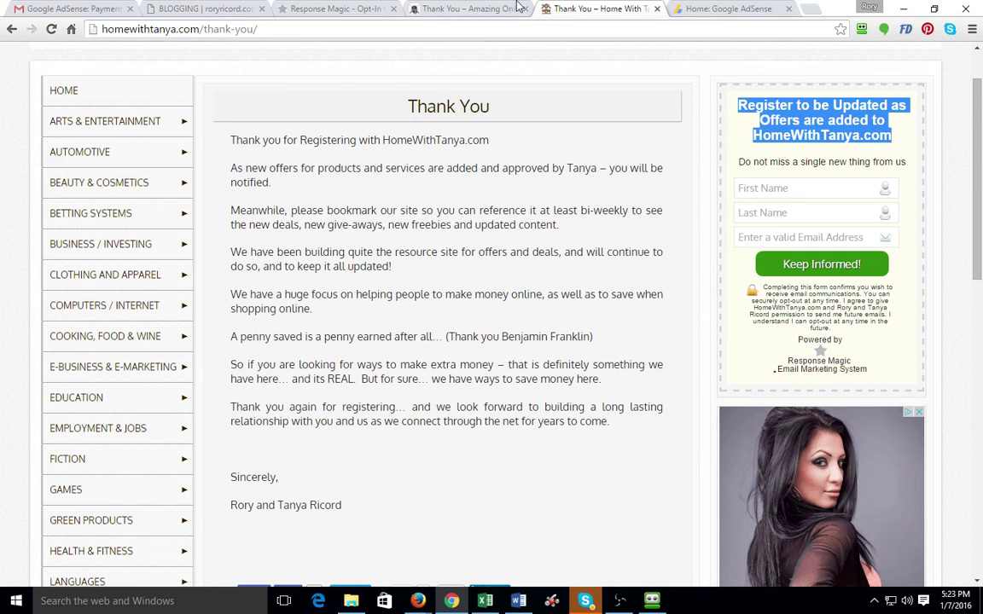
{"action": "left_click", "coordinate": [320, 9]}
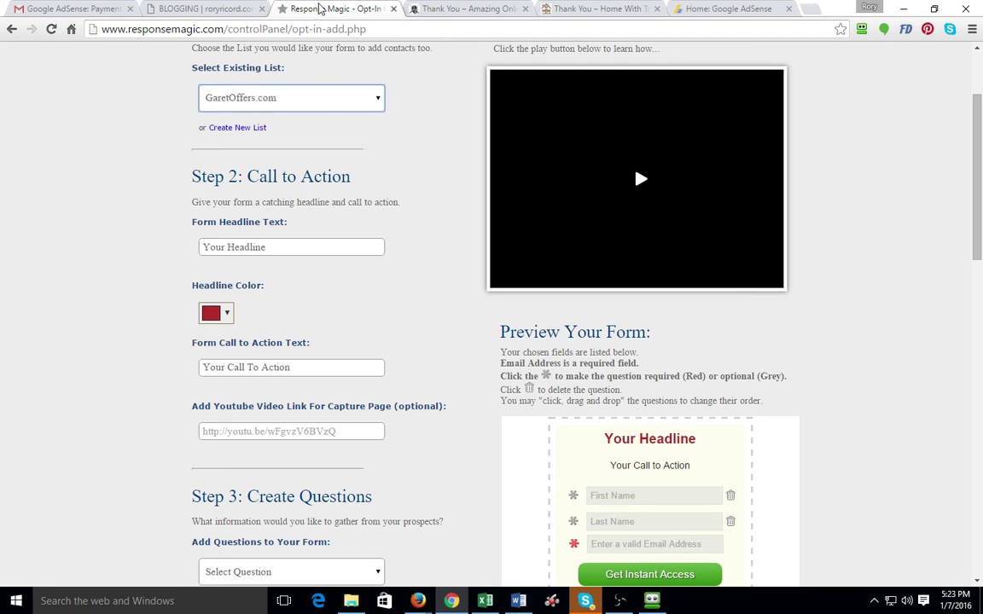
Paste the copied headline and change its site name so it ends with 'GaretOffers.com'
{"action": "left_click", "coordinate": [301, 246]}
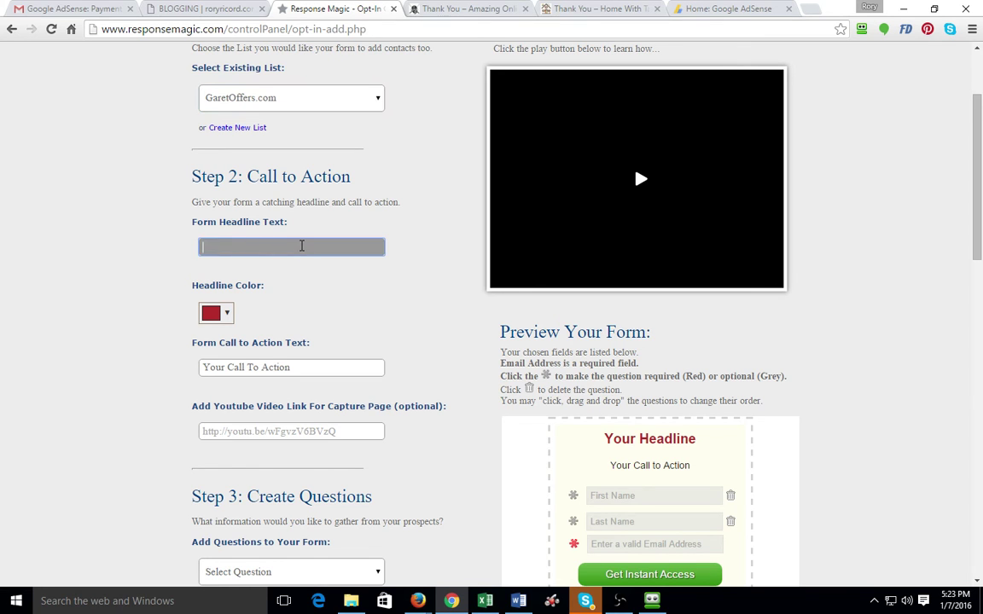
{"action": "key", "text": "ctrl+v"}
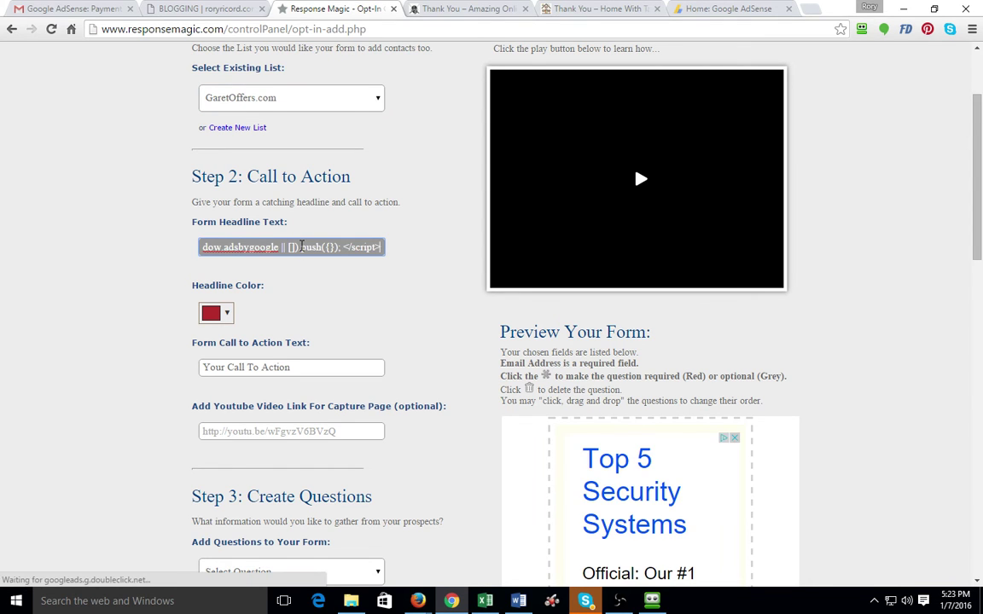
{"action": "key", "text": "ctrl+a"}
{"action": "key", "text": "BackSpace"}
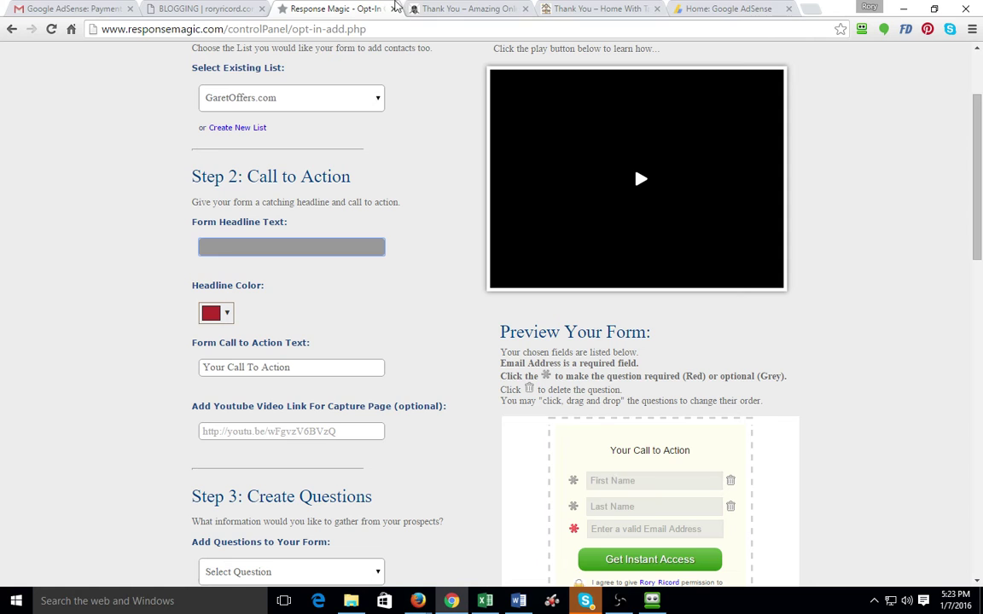
{"action": "left_click", "coordinate": [597, 8]}
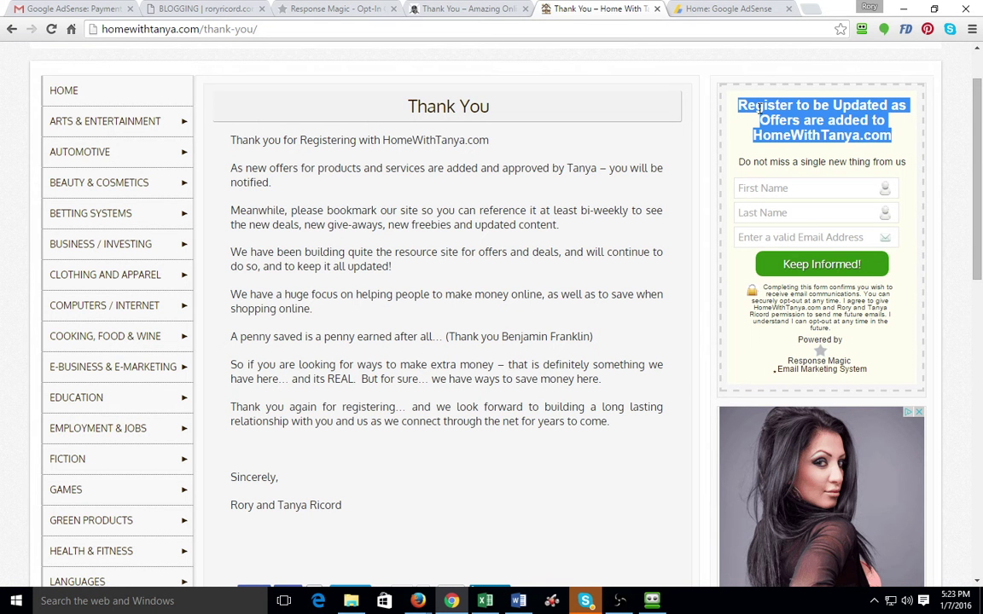
{"action": "left_click", "coordinate": [307, 11]}
{"action": "key", "text": "ctrl+v"}
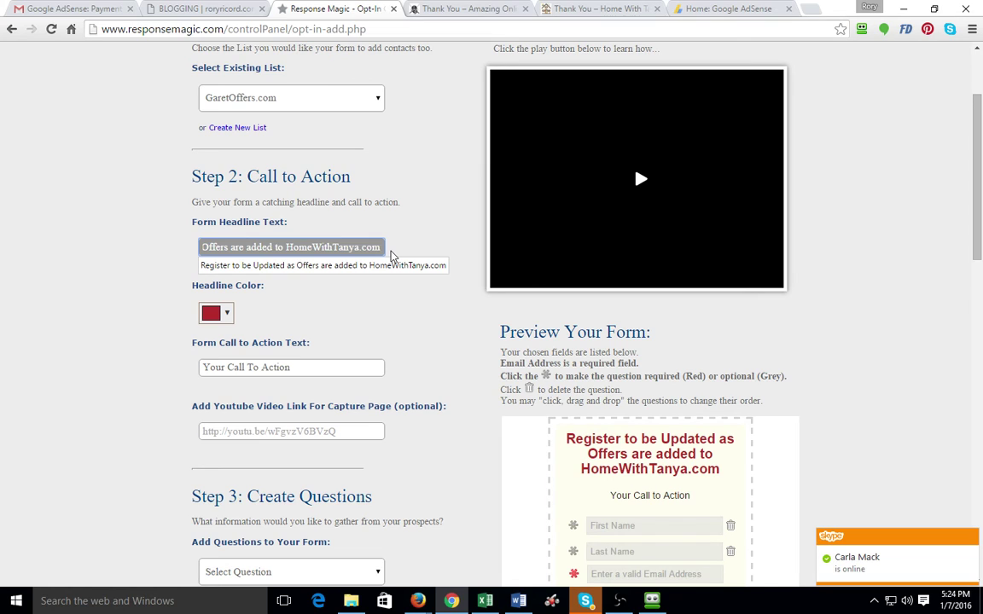
{"action": "key", "text": "BackSpace"}
{"action": "key", "text": "BackSpace"}
{"action": "key", "text": "BackSpace"}
{"action": "key", "text": "BackSpace"}
{"action": "key", "text": "BackSpace"}
{"action": "key", "text": "BackSpace"}
{"action": "key", "text": "BackSpace"}
{"action": "key", "text": "BackSpace"}
{"action": "key", "text": "BackSpace"}
{"action": "key", "text": "BackSpace"}
{"action": "key", "text": "BackSpace"}
{"action": "key", "text": "BackSpace"}
{"action": "key", "text": "BackSpace"}
{"action": "key", "text": "BackSpace"}
{"action": "key", "text": "BackSpace"}
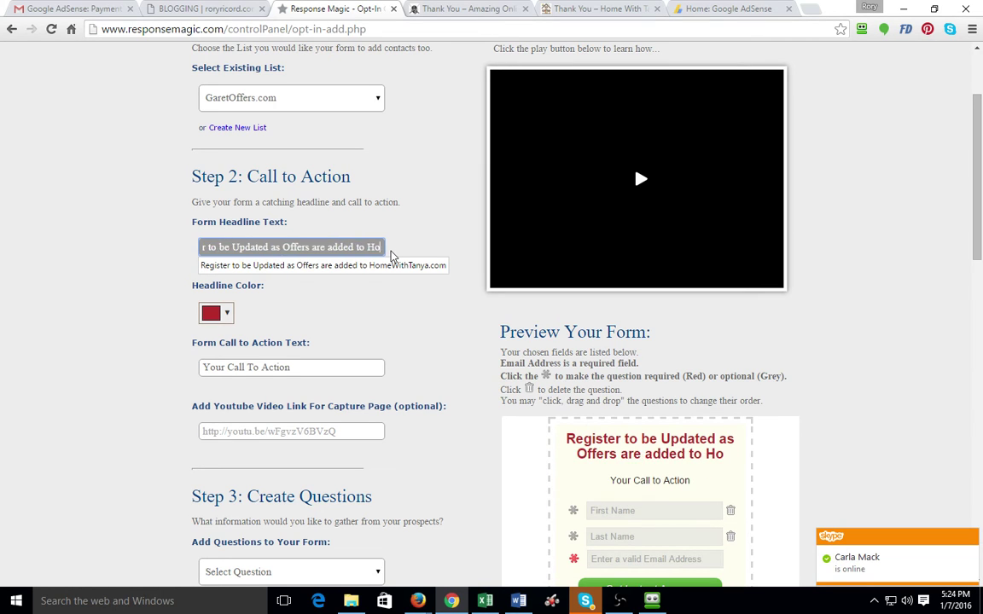
{"action": "key", "text": "BackSpace"}
{"action": "key", "text": "BackSpace"}
{"action": "type", "text": "Garet"}
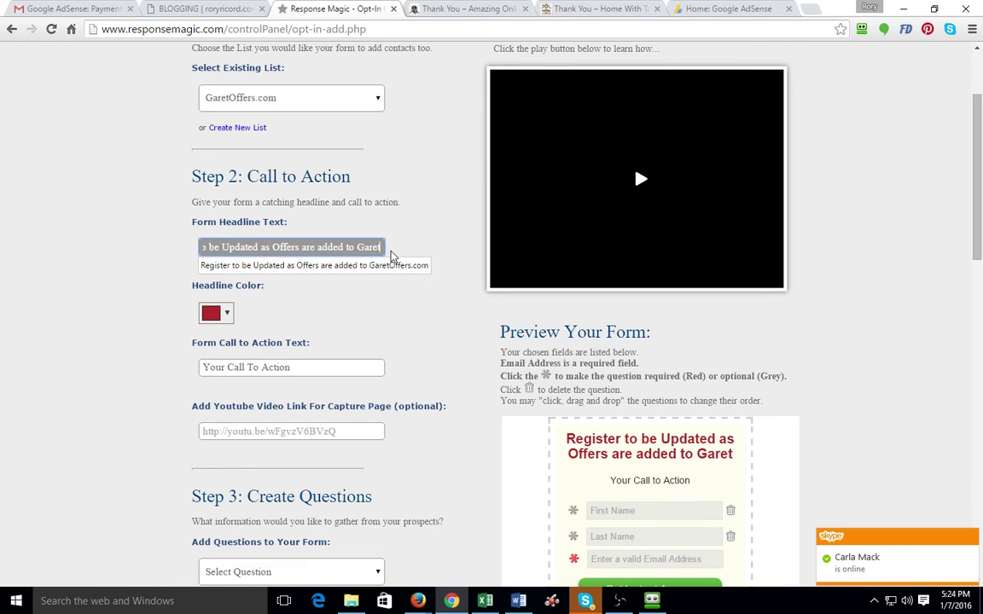
{"action": "type", "text": "Offers.com"}
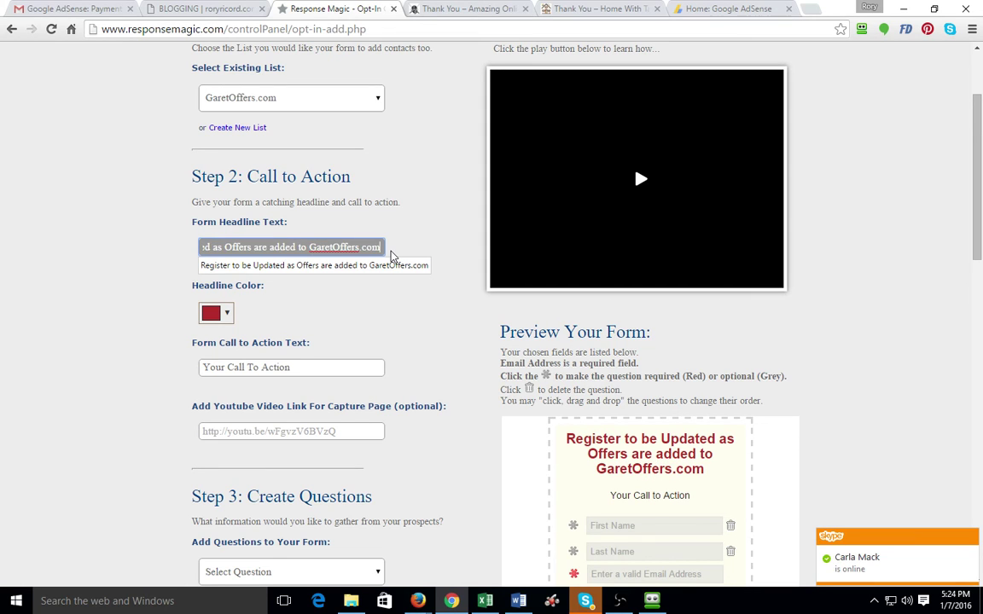
{"action": "left_click", "coordinate": [386, 320]}
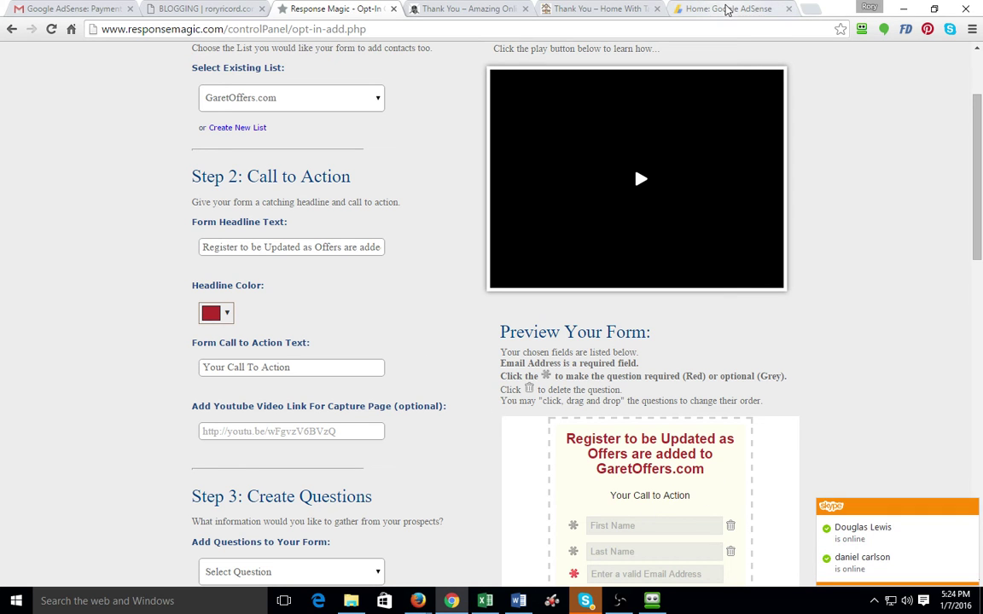
Copy the tagline from under the HomeWithTanya form's heading
{"action": "left_click", "coordinate": [592, 9]}
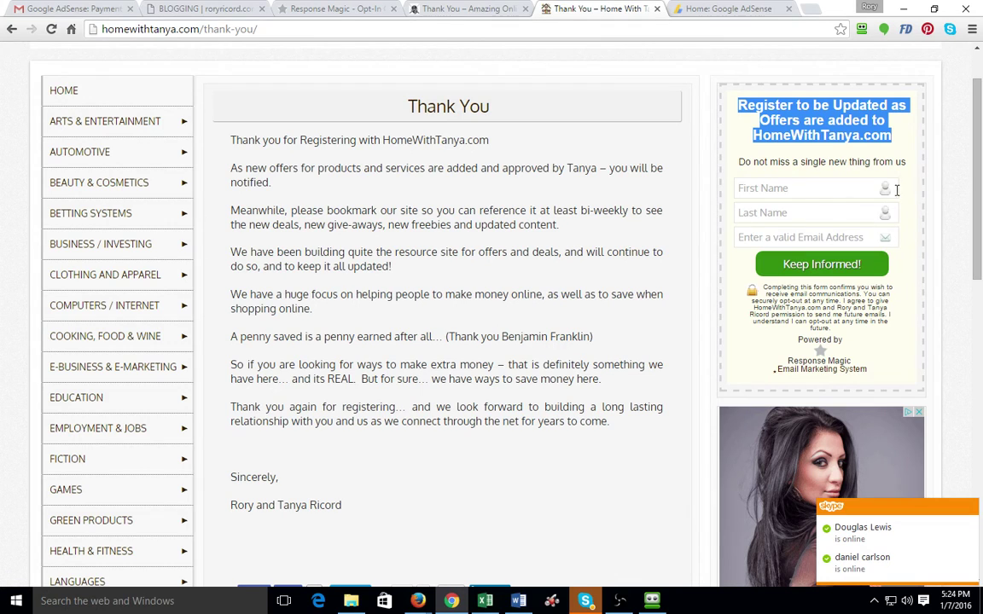
{"action": "left_click_drag", "start_coordinate": [908, 164], "coordinate": [730, 161]}
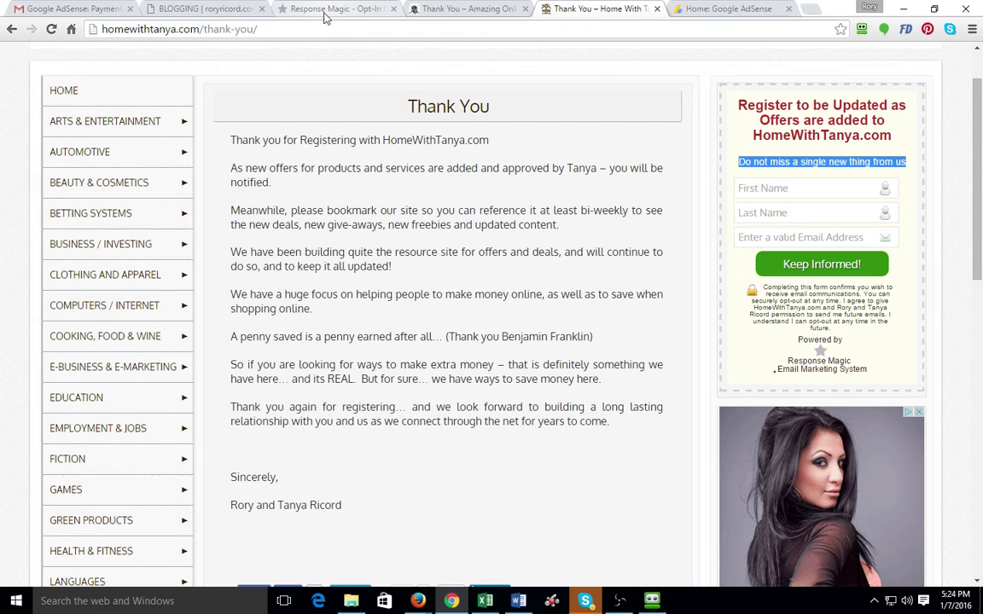
{"action": "left_click", "coordinate": [295, 10]}
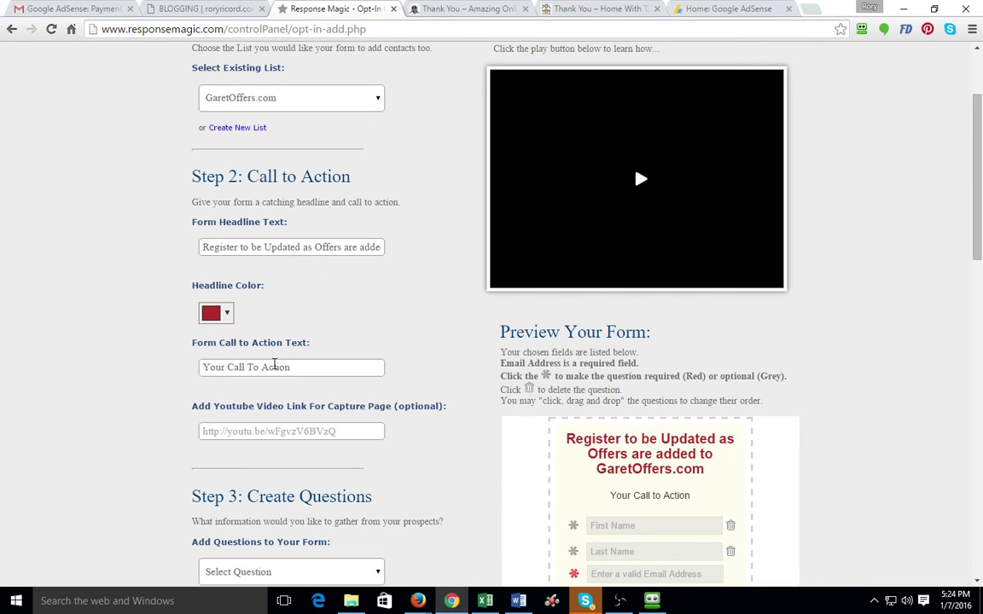
Set the call to action text to 'Do not miss a single new thing from us'
{"action": "left_click", "coordinate": [275, 367]}
{"action": "left_click", "coordinate": [290, 386]}
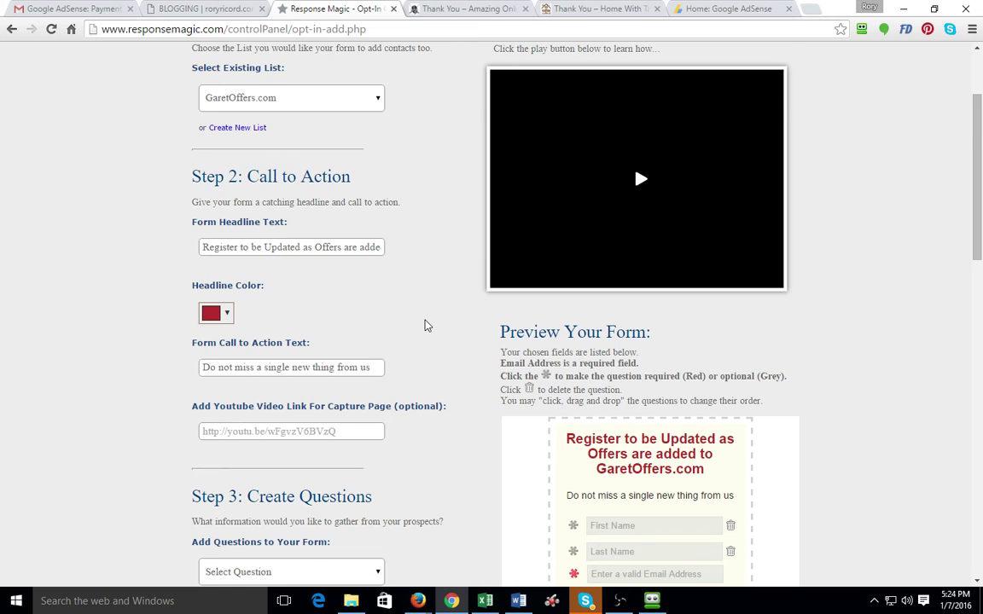
{"action": "scroll", "coordinate": [427, 325], "scroll_direction": "down", "scroll_amount": 3}
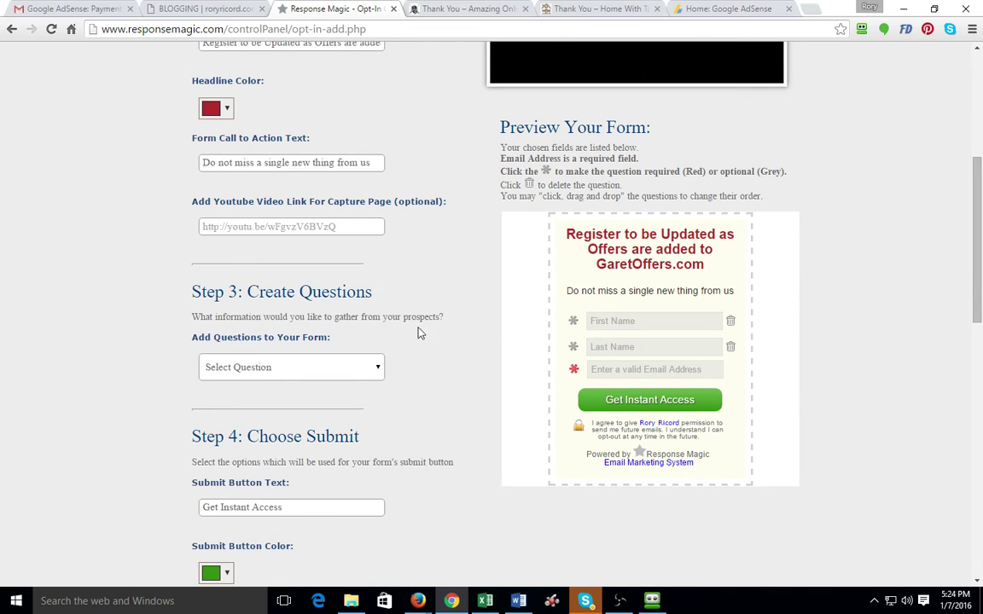
{"action": "scroll", "coordinate": [312, 285], "scroll_direction": "down", "scroll_amount": 1}
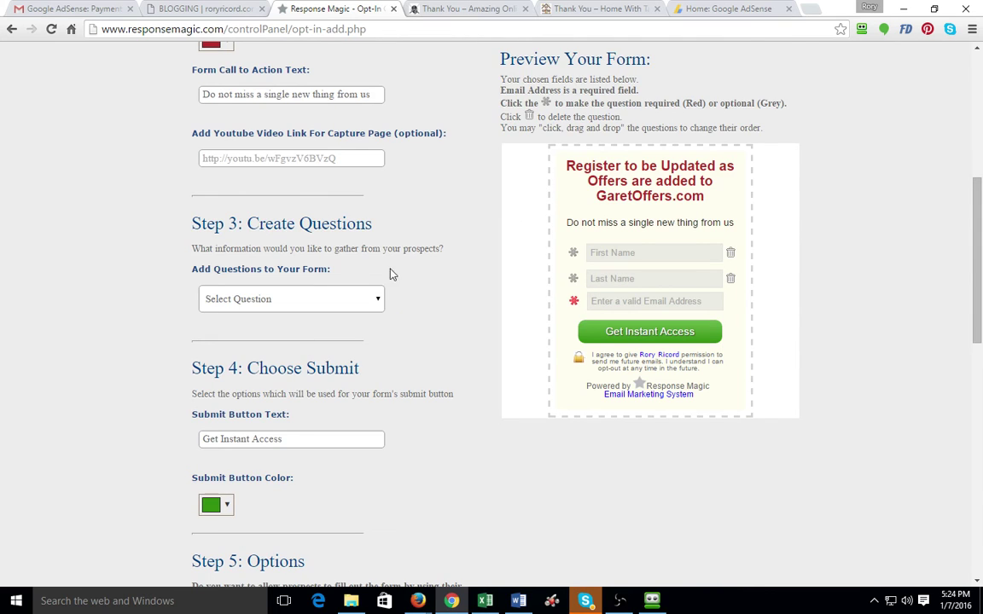
{"action": "scroll", "coordinate": [409, 272], "scroll_direction": "down", "scroll_amount": 2}
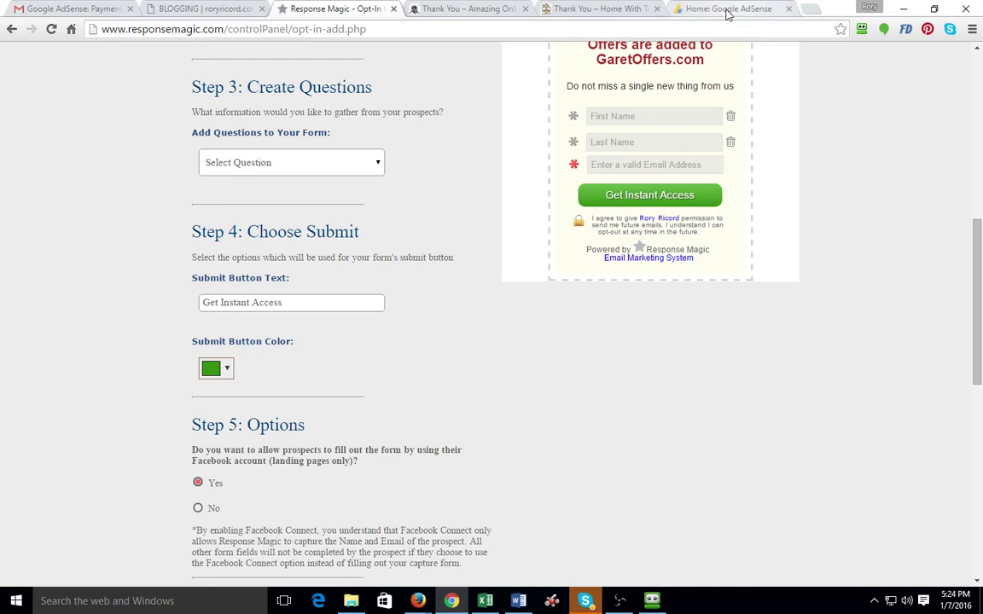
Change the submit button text to 'Keep Informed!' using the autocomplete suggestion
{"action": "left_click", "coordinate": [600, 9]}
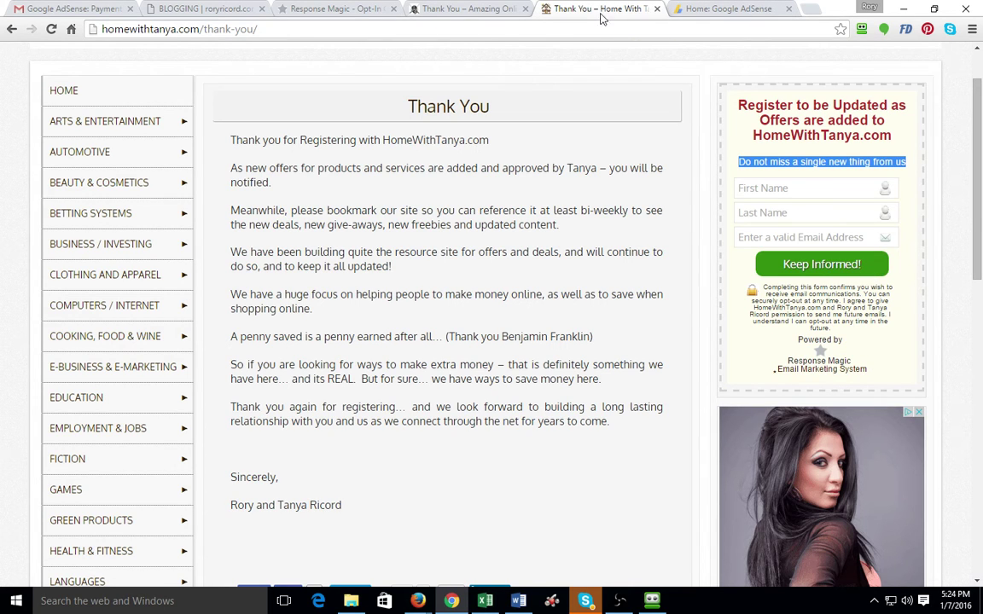
{"action": "left_click", "coordinate": [337, 9]}
{"action": "left_click", "coordinate": [286, 305]}
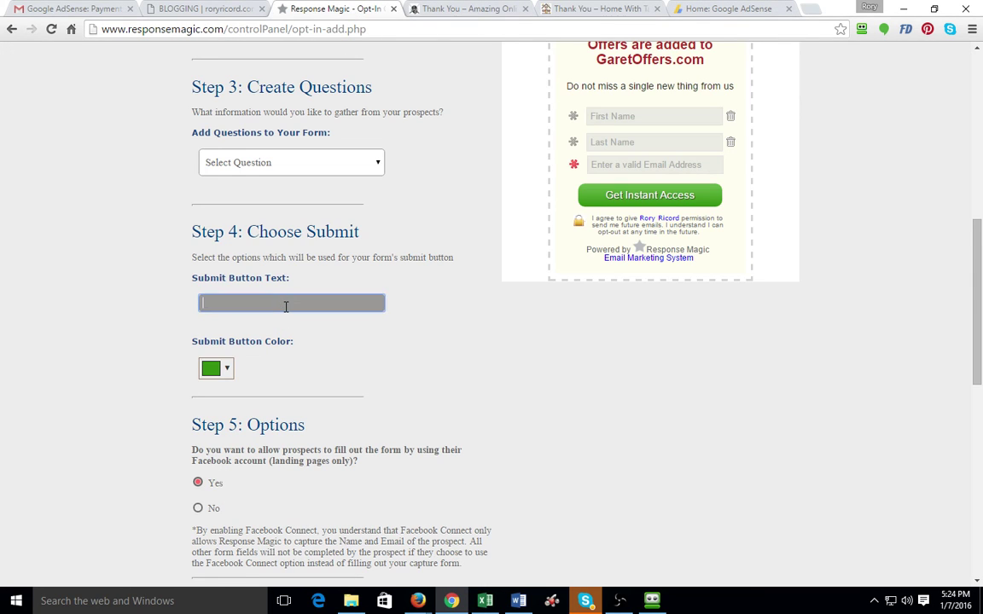
{"action": "type", "text": "K"}
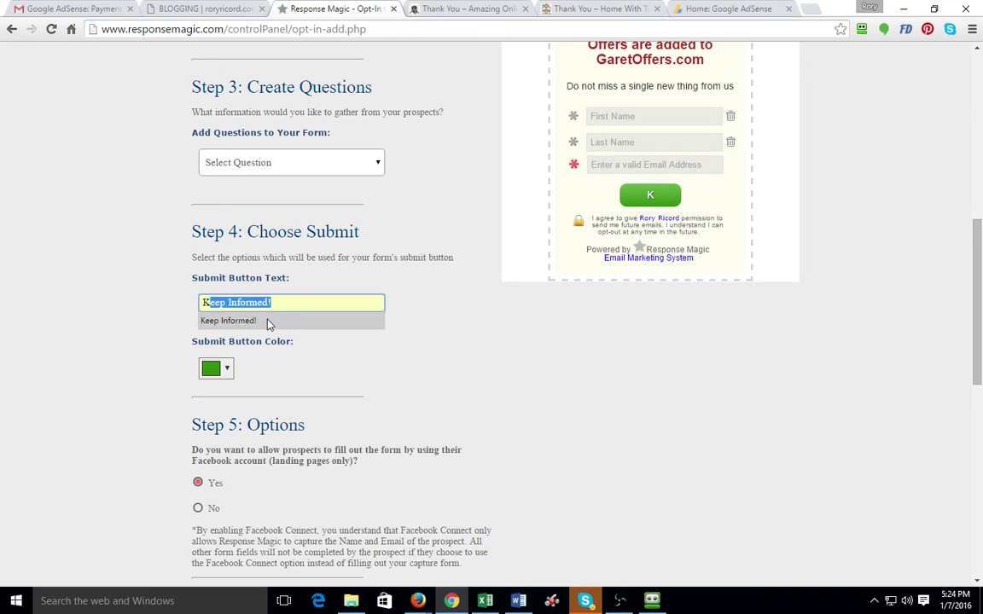
{"action": "left_click", "coordinate": [268, 322]}
{"action": "scroll", "coordinate": [268, 325], "scroll_direction": "down", "scroll_amount": 2}
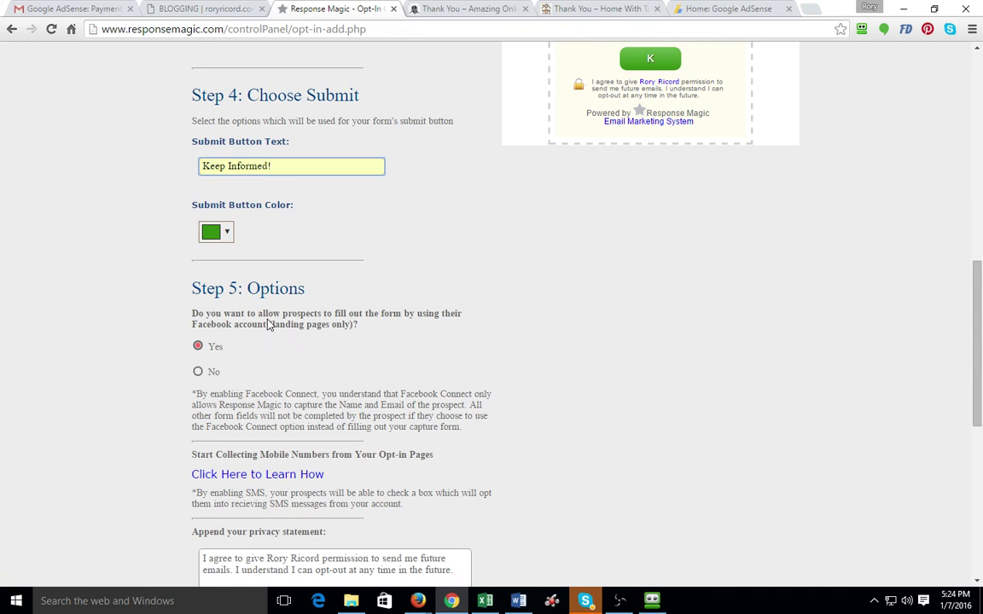
{"action": "scroll", "coordinate": [268, 315], "scroll_direction": "down", "scroll_amount": 2}
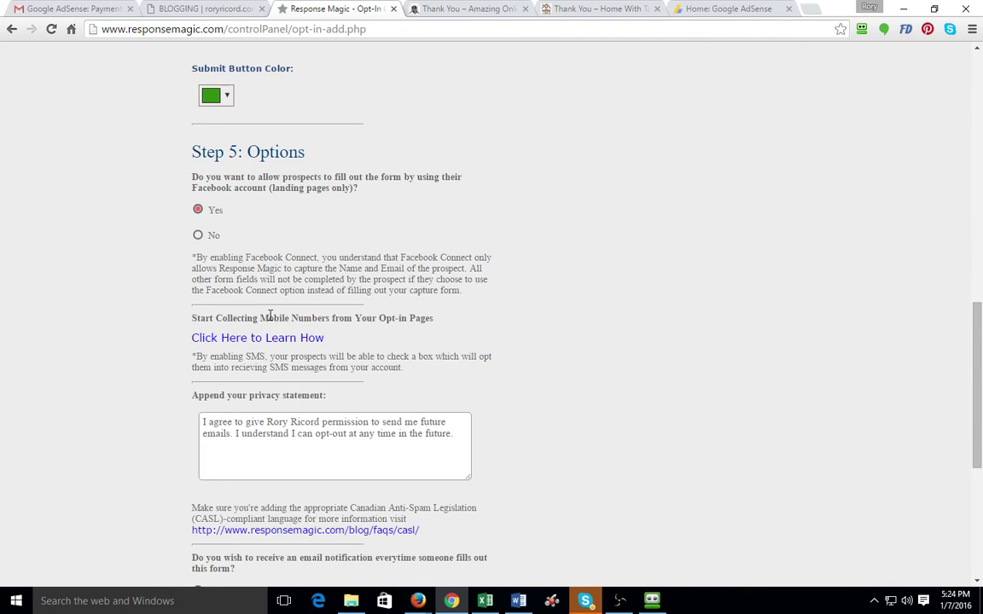
Set Facebook Connect to No and reword the privacy statement to name the site owner and GaretOffers.com
{"action": "left_click", "coordinate": [197, 235]}
{"action": "scroll", "coordinate": [325, 345], "scroll_direction": "down", "scroll_amount": 2}
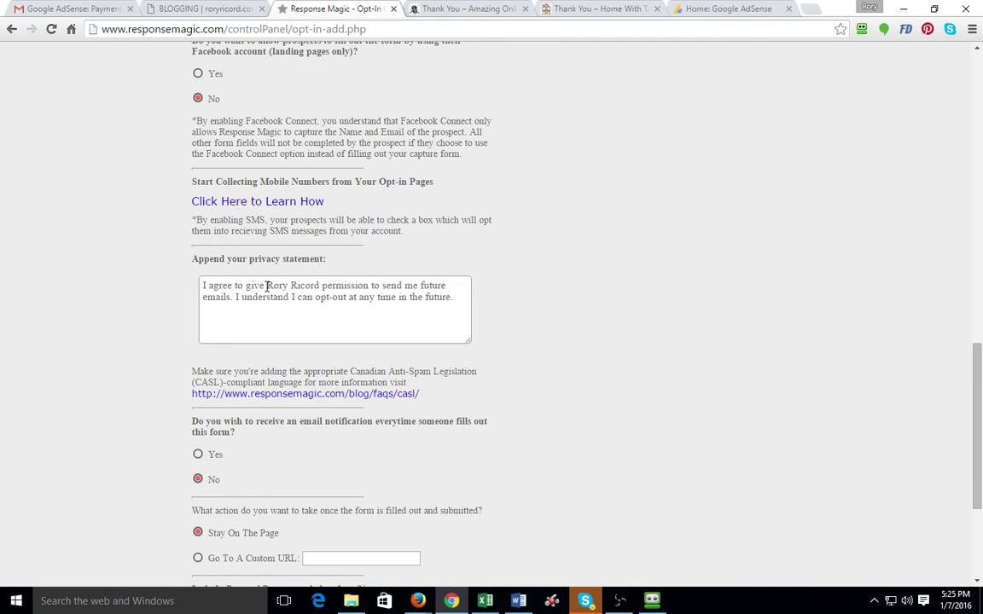
{"action": "triple_click", "coordinate": [282, 285]}
{"action": "left_click", "coordinate": [320, 285]}
{"action": "left_click_drag", "start_coordinate": [322, 285], "coordinate": [269, 288]}
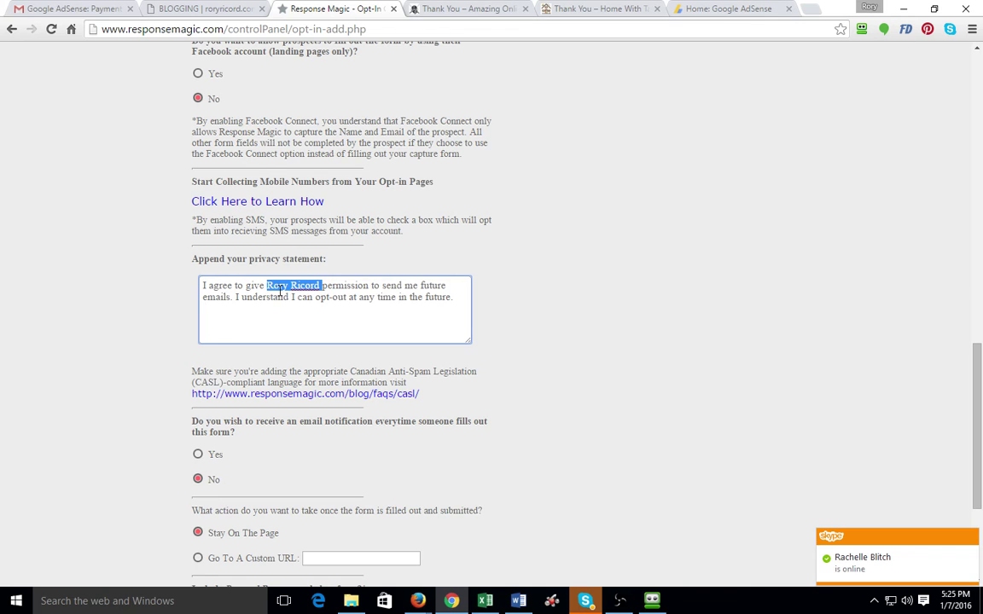
{"action": "type", "text": "Gar"}
{"action": "type", "text": "et and Garet"}
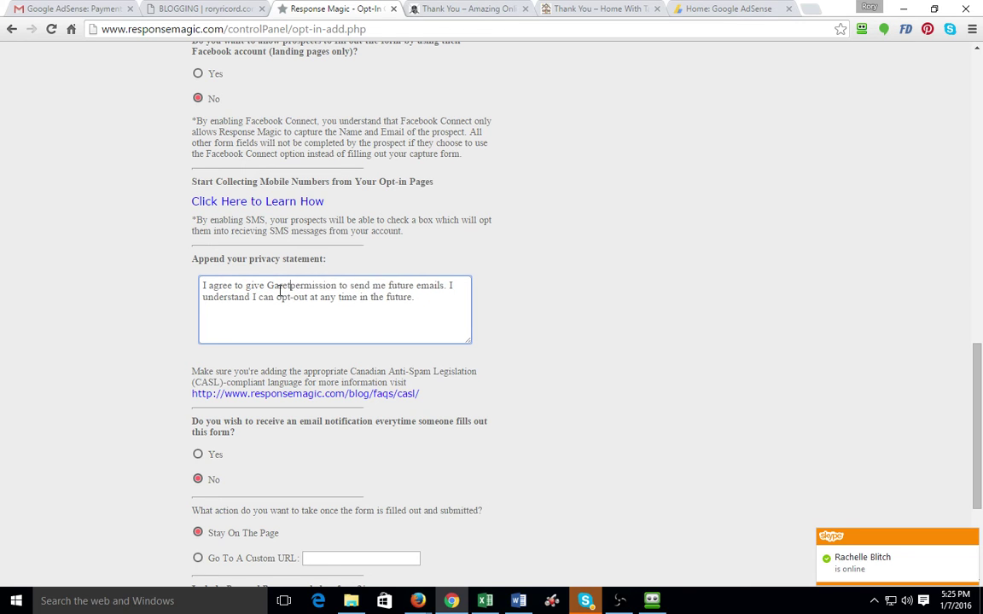
{"action": "type", "text": "Offers.com"}
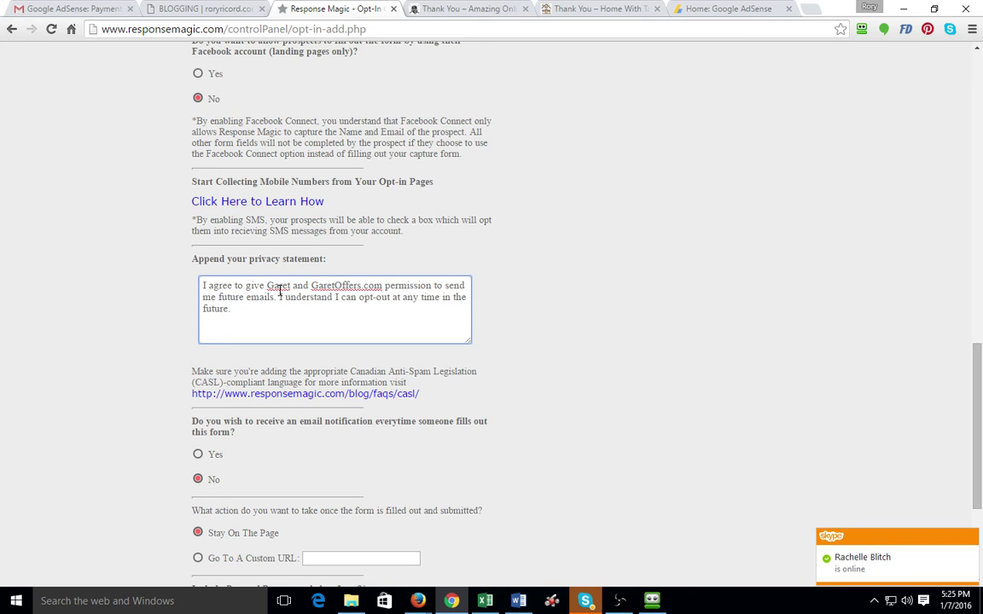
{"action": "left_click", "coordinate": [585, 259]}
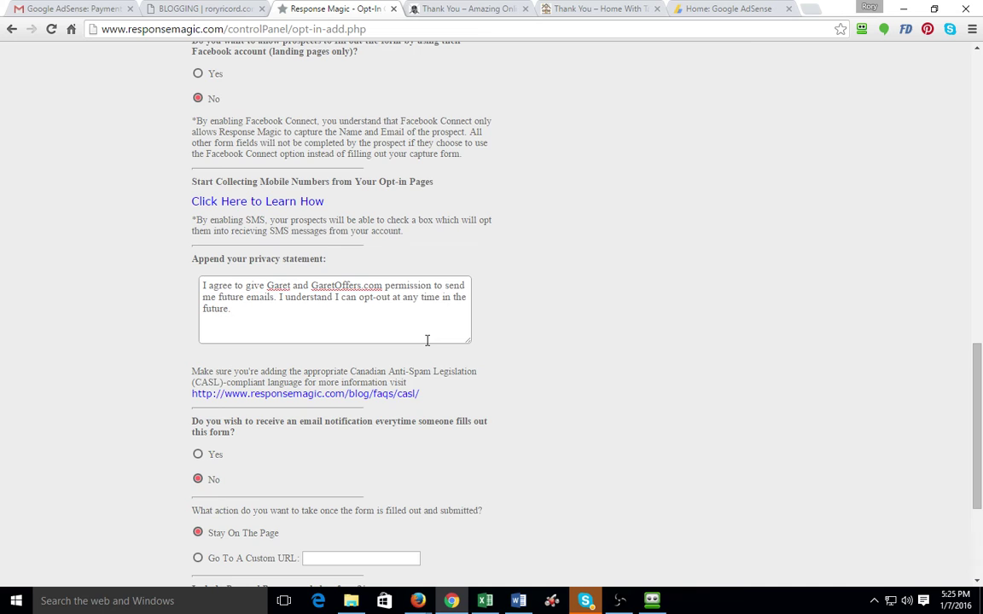
{"action": "scroll", "coordinate": [417, 346], "scroll_direction": "down", "scroll_amount": 3}
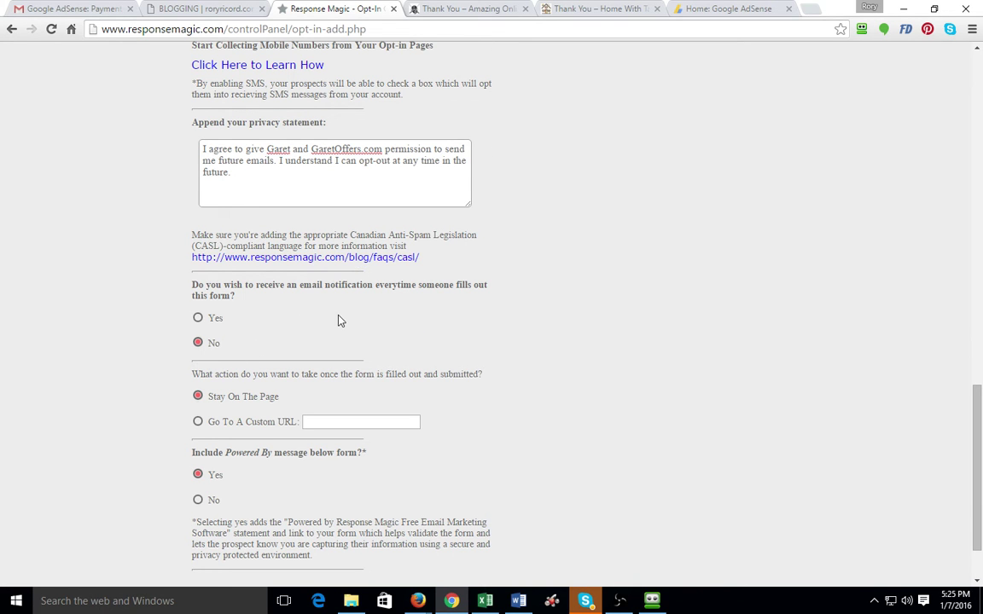
{"action": "scroll", "coordinate": [339, 320], "scroll_direction": "down", "scroll_amount": 2}
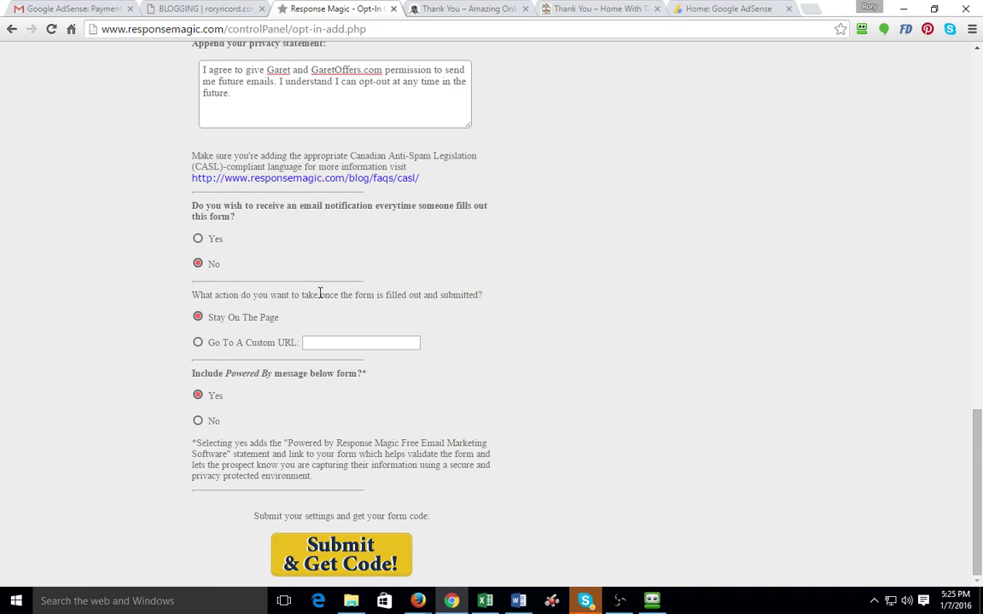
Redirect new subscribers to garetoffers.com/thank-you/ and generate the form's embed code
{"action": "left_click", "coordinate": [198, 343]}
{"action": "left_click", "coordinate": [320, 342]}
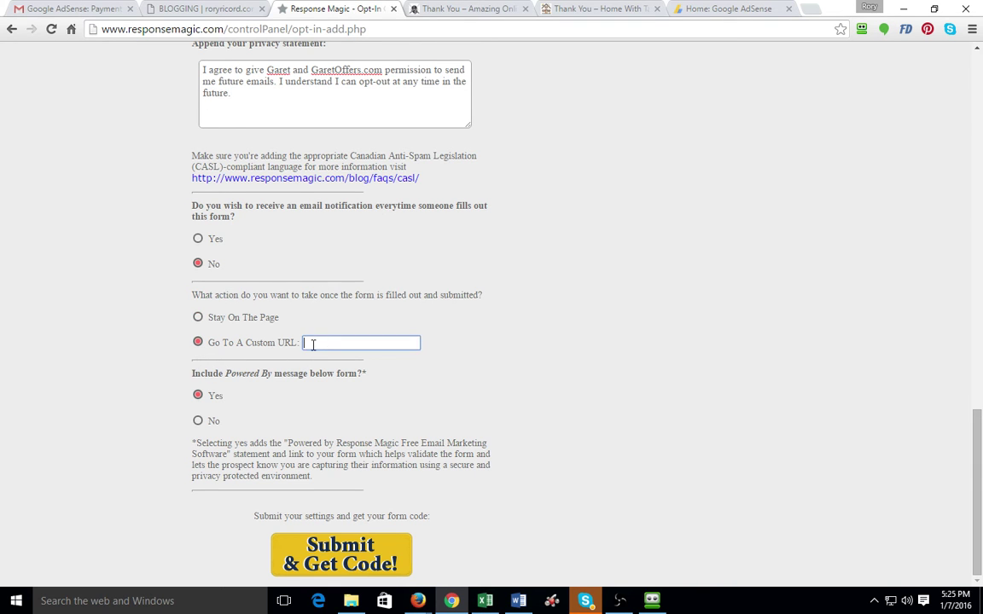
{"action": "left_click", "coordinate": [411, 7]}
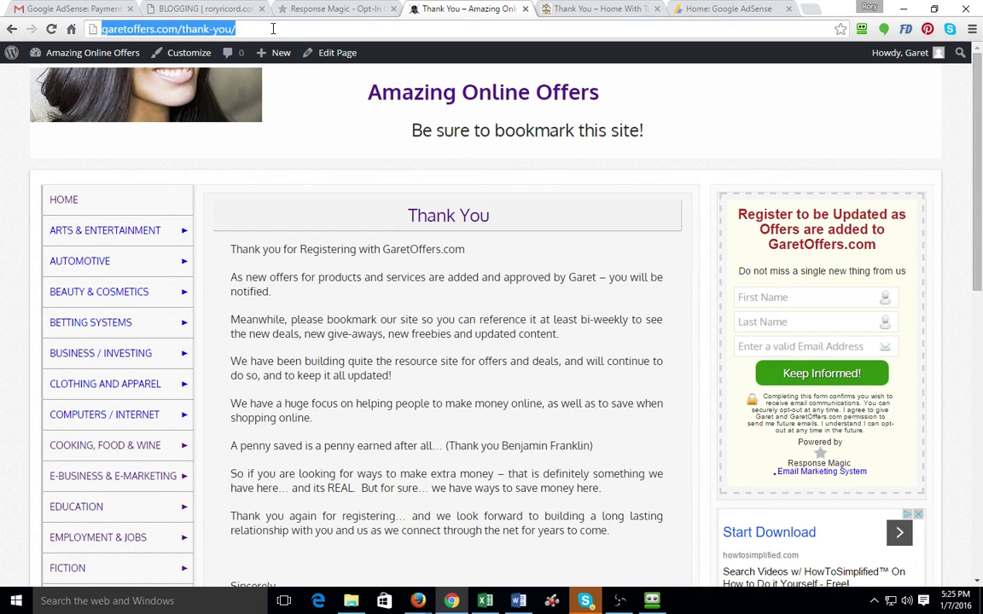
{"action": "left_click", "coordinate": [329, 9]}
{"action": "type", "text": "http://garetoffers.com/thank-you/"}
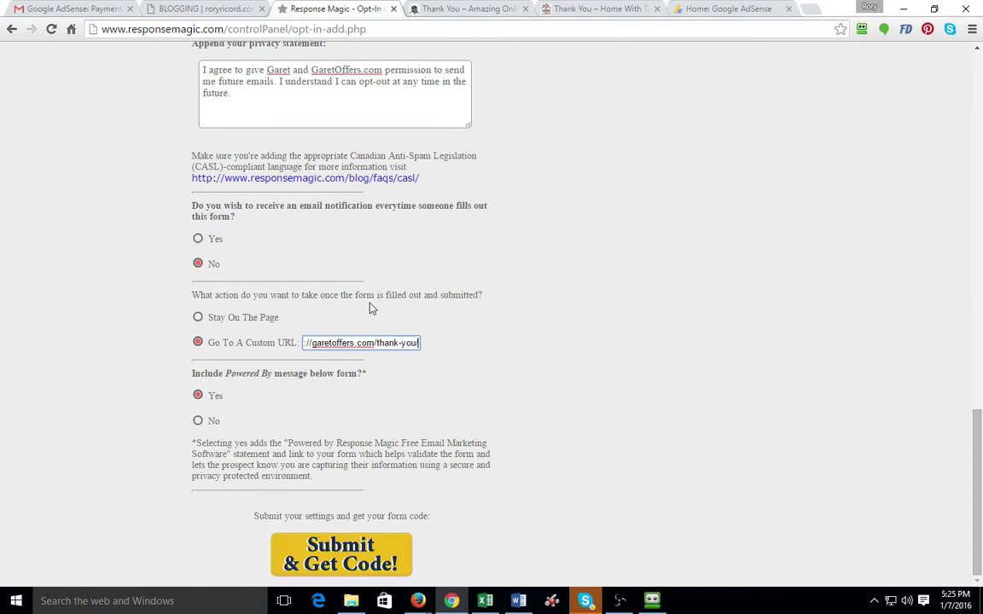
{"action": "left_click", "coordinate": [499, 404]}
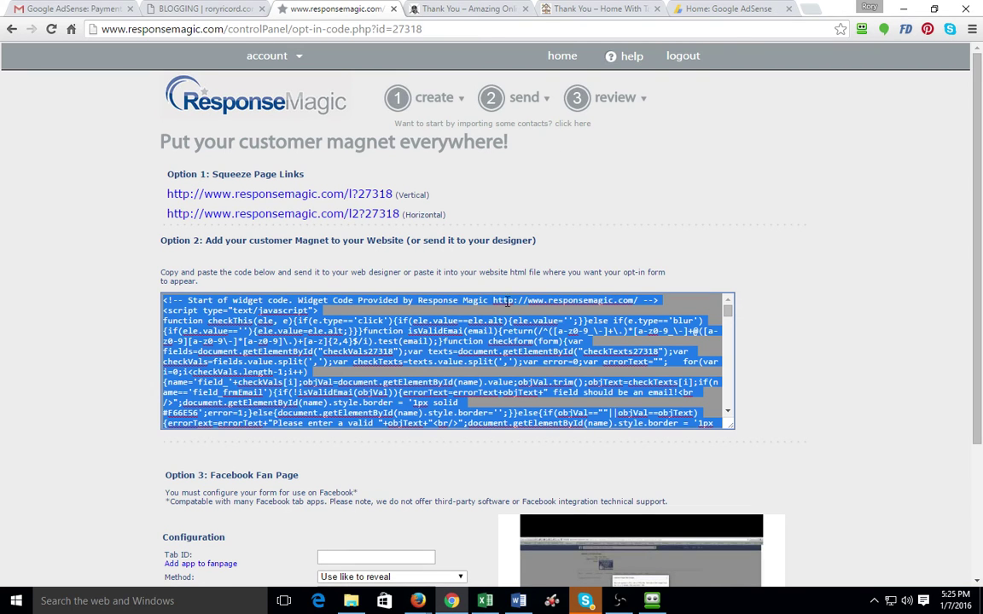
Open the garetoffers.com WordPress Widgets screen from the admin bar, then glance at the HomeWithTanya.com tab
{"action": "left_click", "coordinate": [469, 10]}
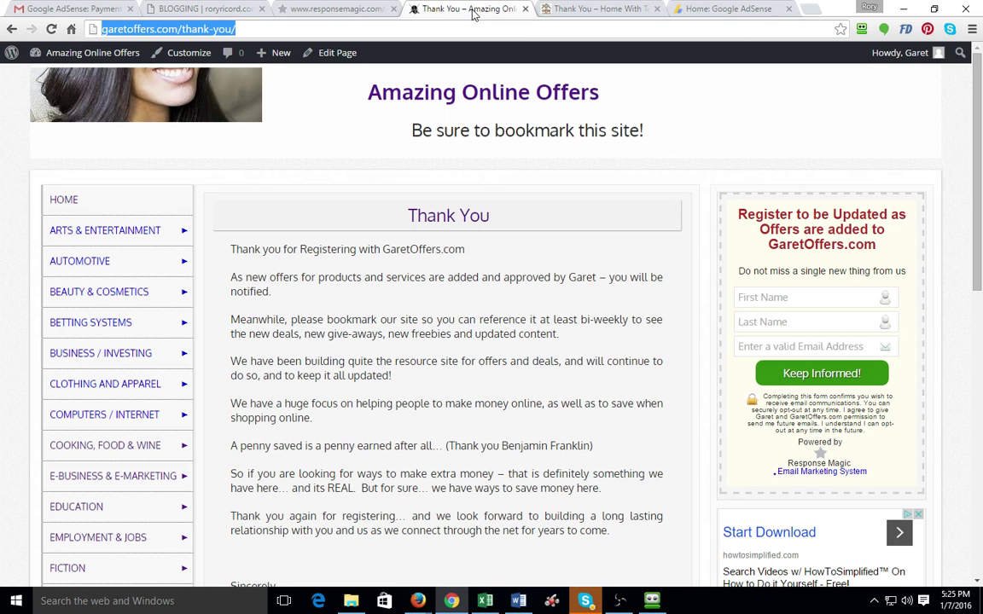
{"action": "mouse_move", "coordinate": [92, 52]}
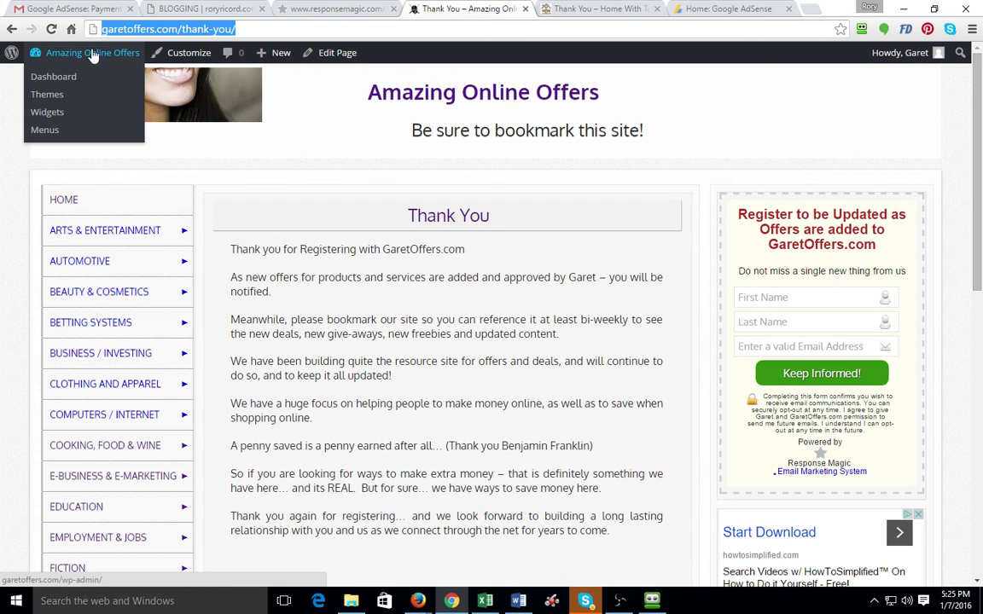
{"action": "left_click", "coordinate": [48, 115]}
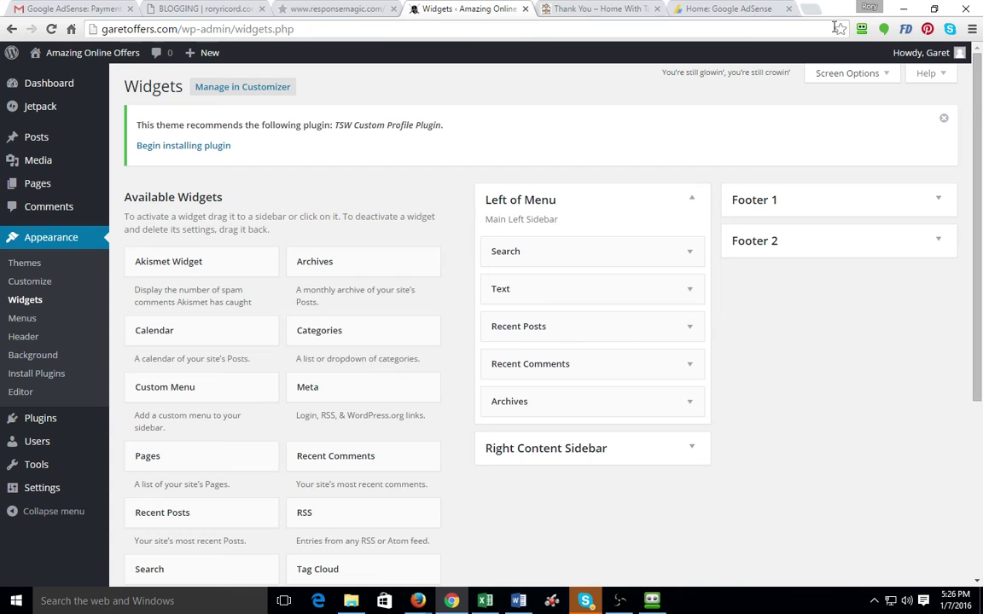
{"action": "left_click", "coordinate": [601, 10]}
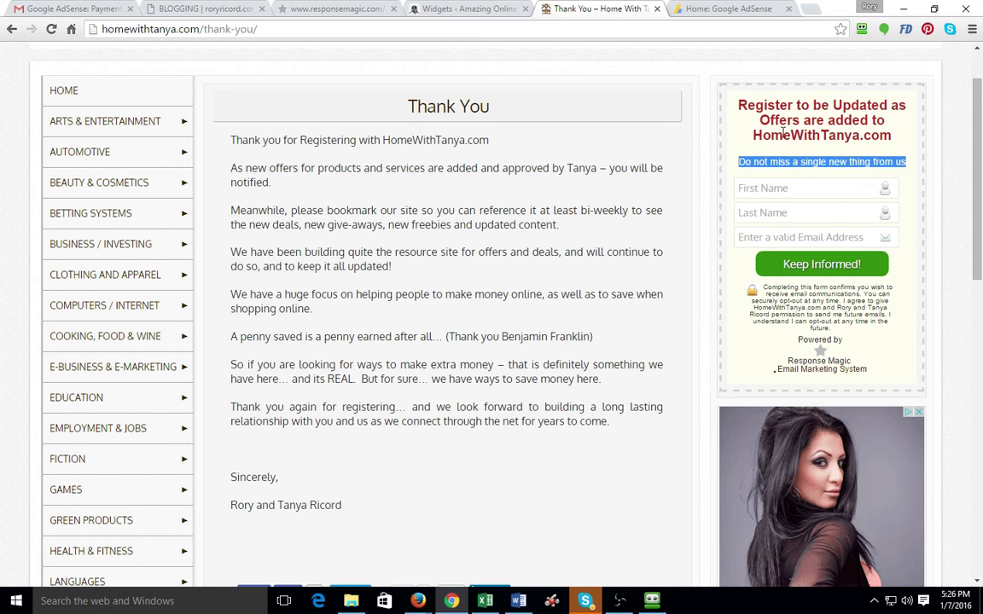
Back on the Widgets screen, expand the Right Content Sidebar
{"action": "left_click", "coordinate": [459, 8]}
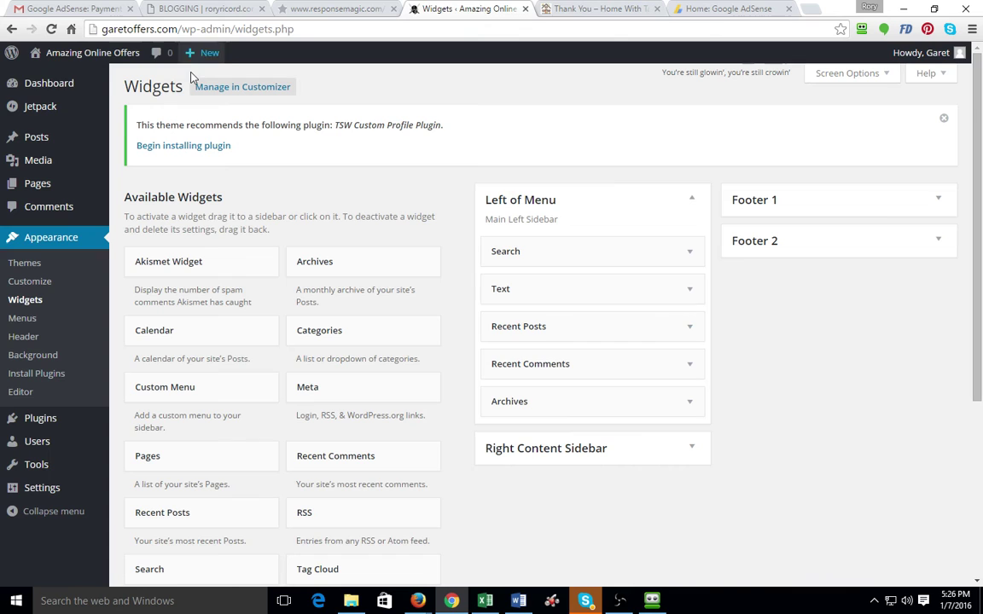
{"action": "left_click", "coordinate": [646, 455]}
{"action": "scroll", "coordinate": [806, 397], "scroll_direction": "down", "scroll_amount": 2}
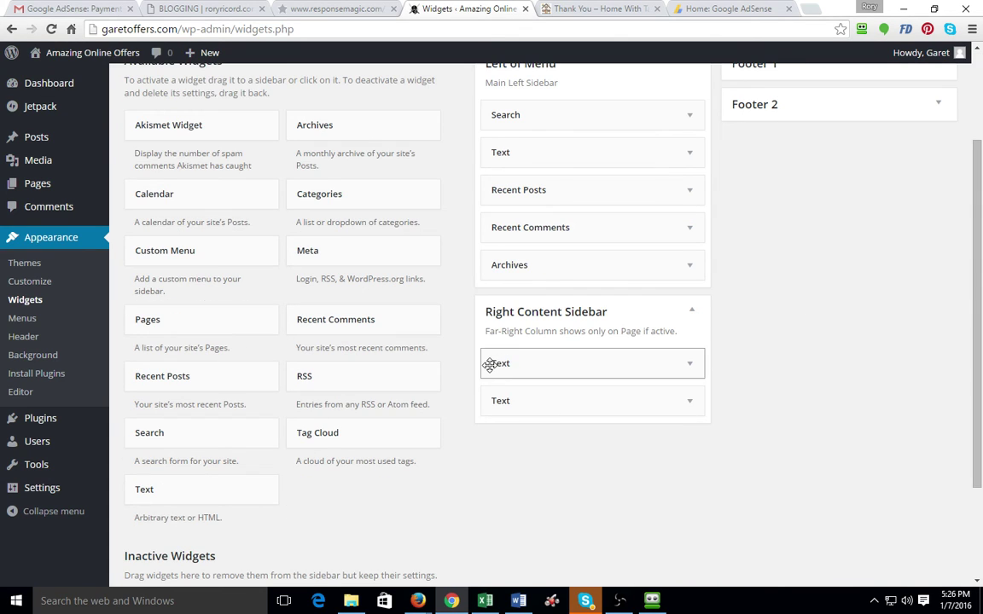
{"action": "left_click_drag", "start_coordinate": [491, 365], "coordinate": [145, 490]}
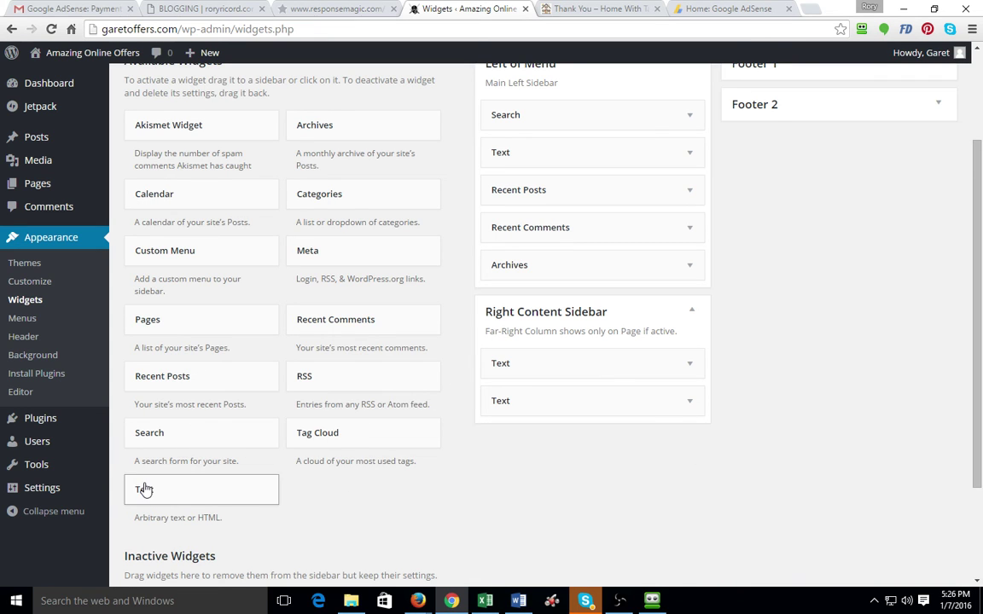
Check and save the first Text widget's Response Magic form code, then collapse it
{"action": "left_click", "coordinate": [689, 366]}
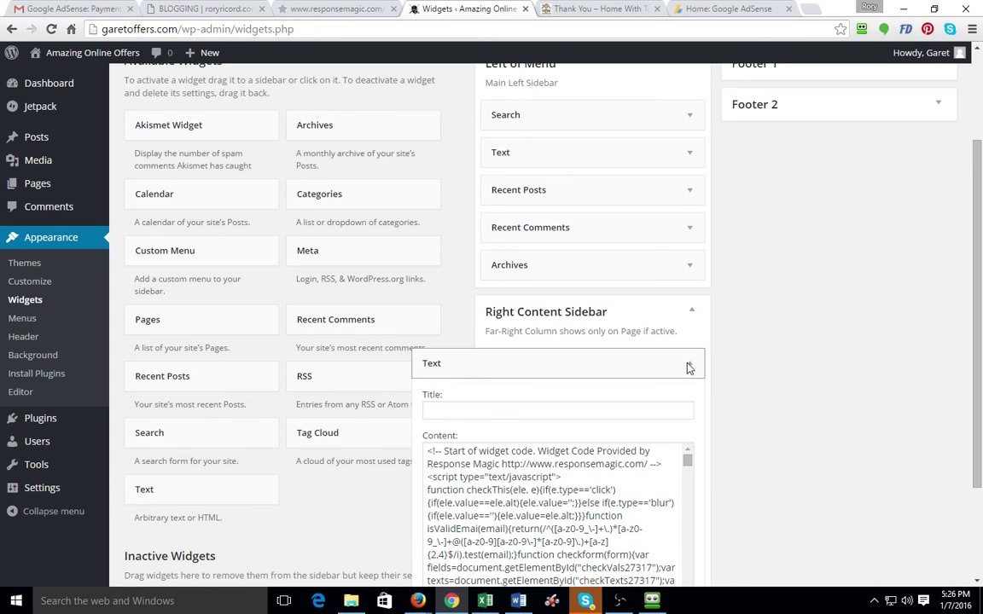
{"action": "scroll", "coordinate": [588, 427], "scroll_direction": "down", "scroll_amount": 1}
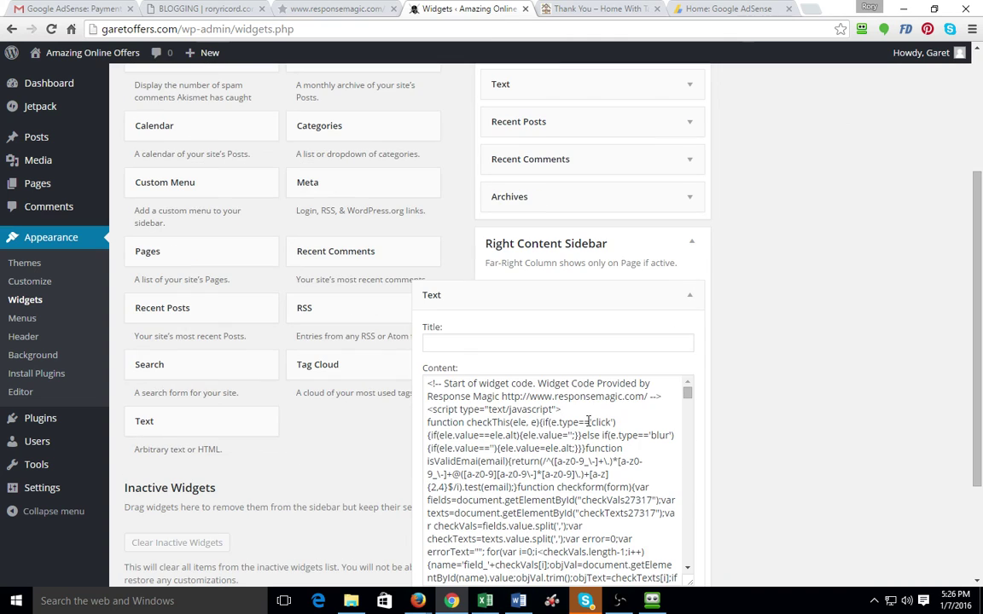
{"action": "left_click", "coordinate": [527, 449]}
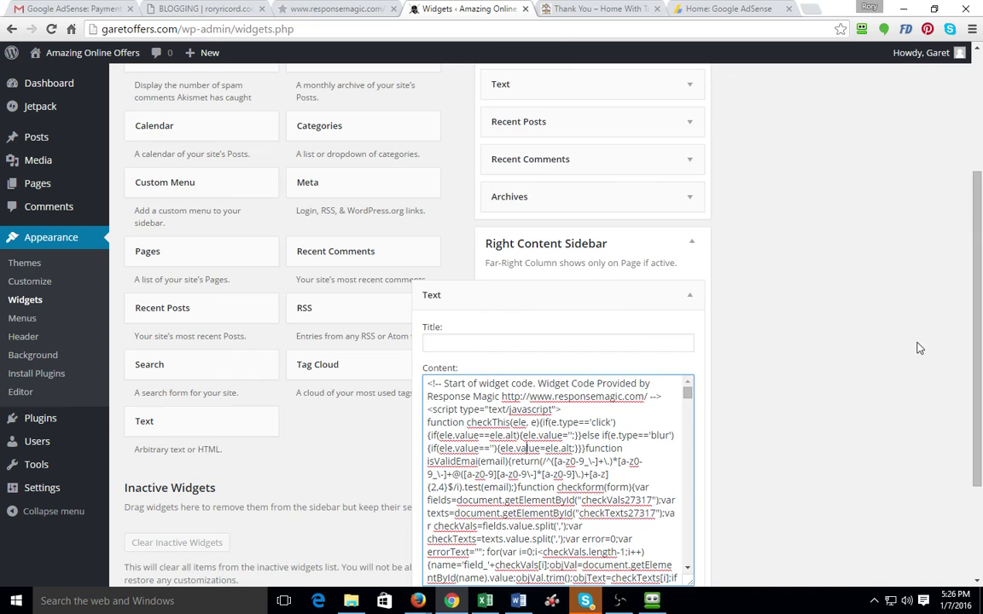
{"action": "scroll", "coordinate": [862, 376], "scroll_direction": "down", "scroll_amount": 2}
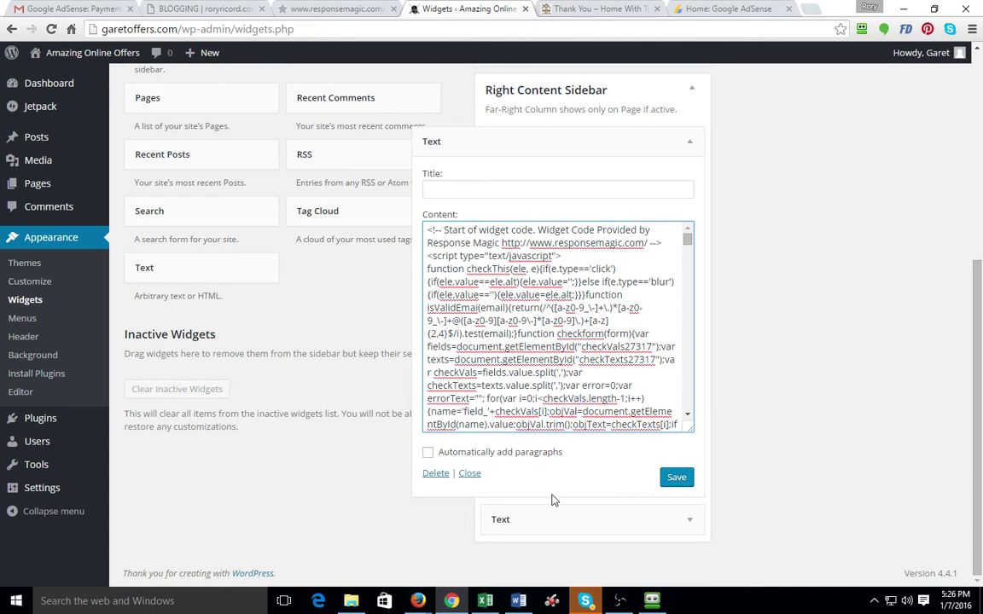
{"action": "left_click", "coordinate": [681, 483]}
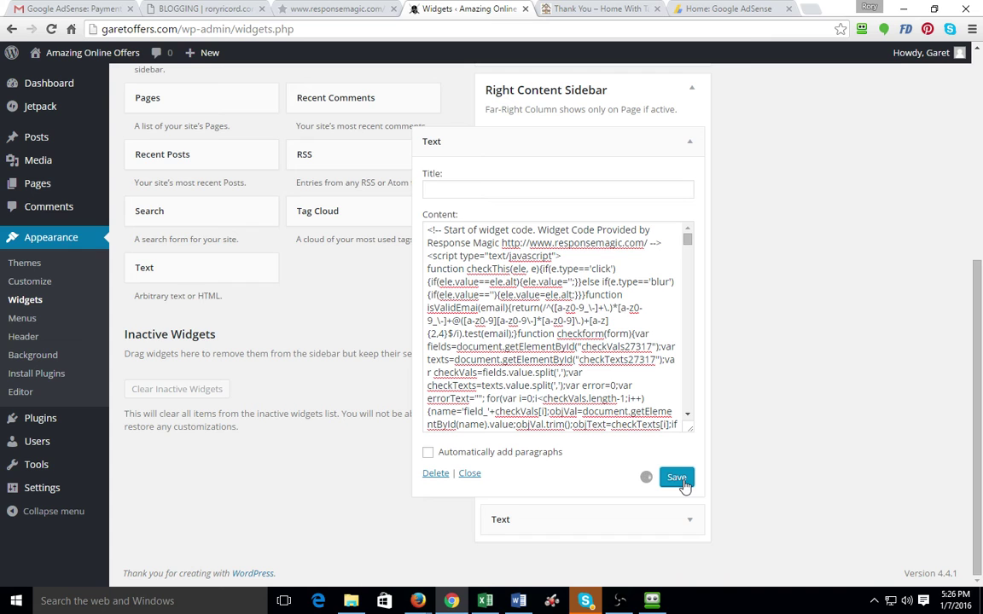
{"action": "left_click", "coordinate": [469, 475]}
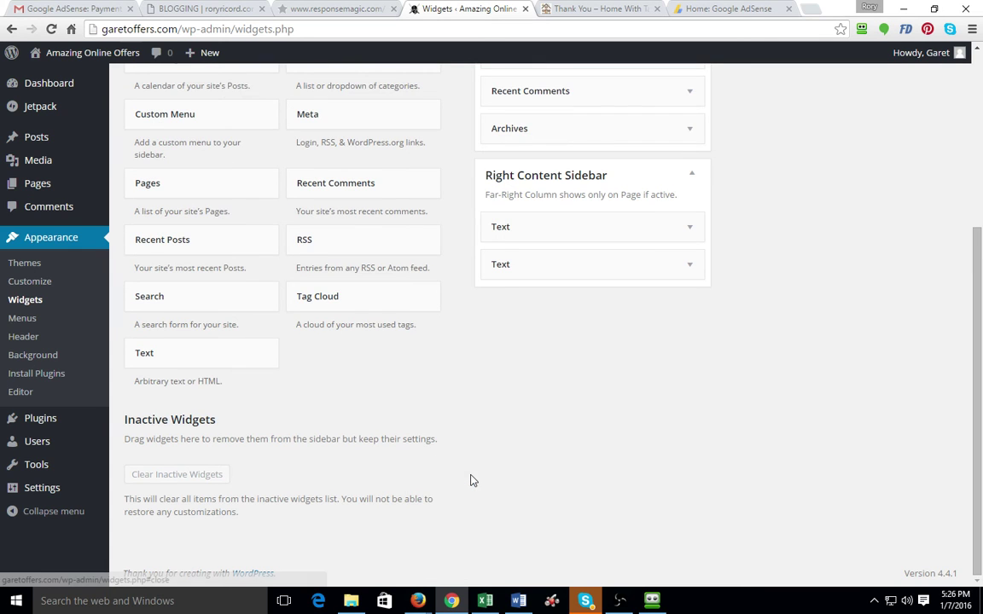
{"action": "scroll", "coordinate": [601, 382], "scroll_direction": "up", "scroll_amount": 1}
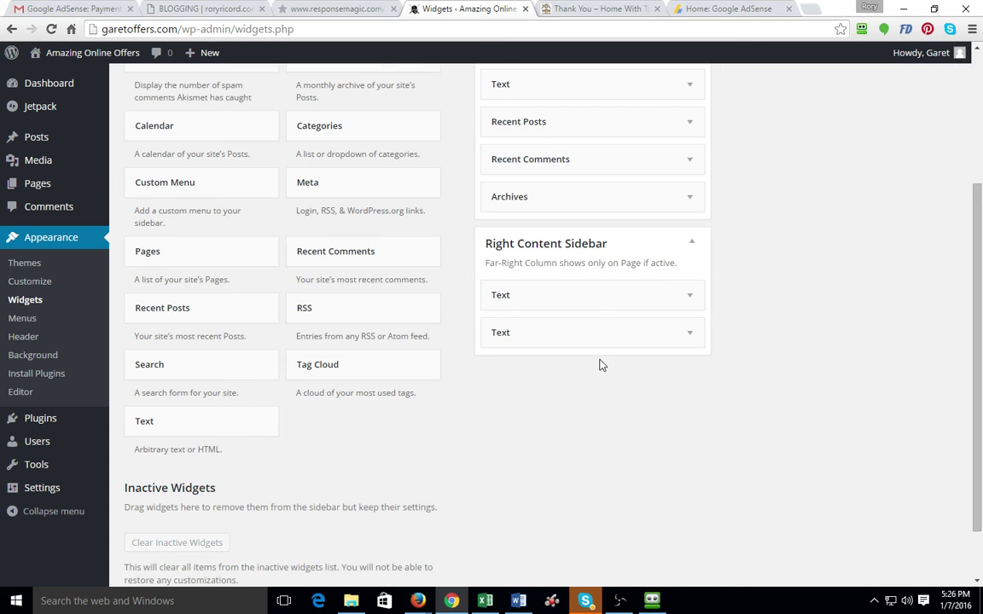
Inspect the Archives widget and Footer 1 and Footer 2, then return to the Response Magic code page
{"action": "scroll", "coordinate": [599, 365], "scroll_direction": "up", "scroll_amount": 2}
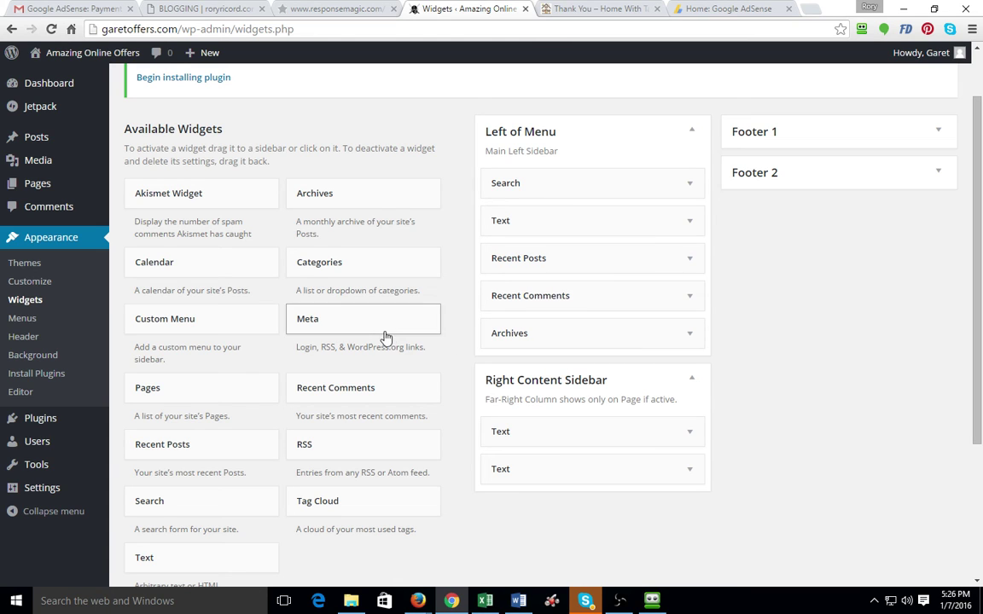
{"action": "left_click", "coordinate": [690, 335]}
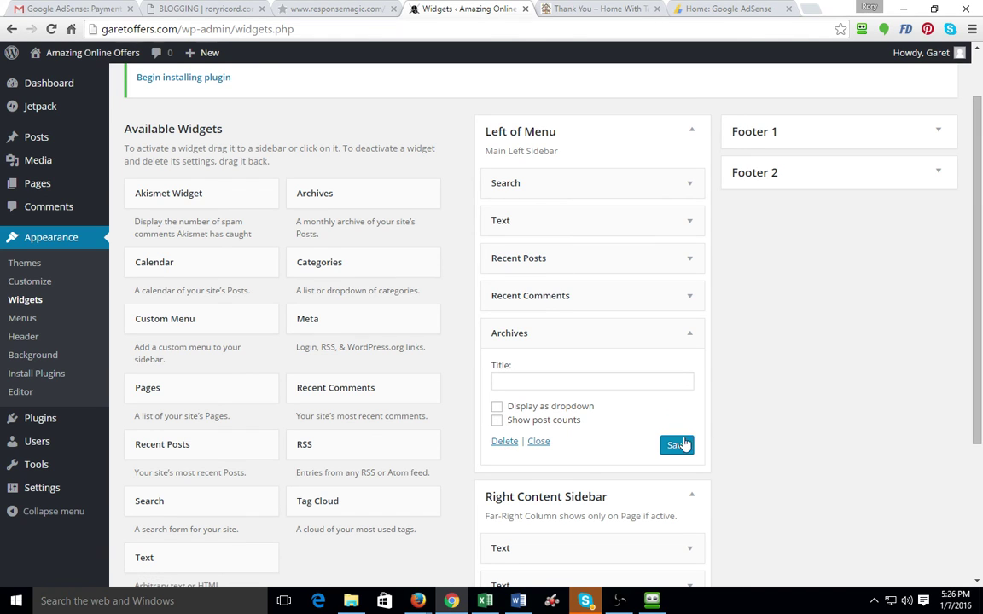
{"action": "left_click", "coordinate": [541, 442]}
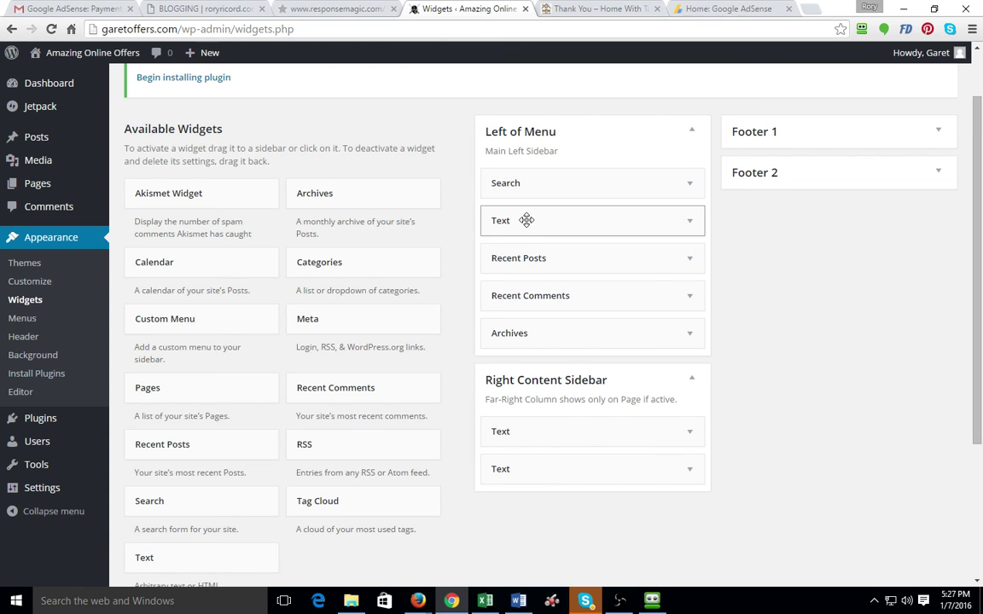
{"action": "left_click", "coordinate": [936, 130]}
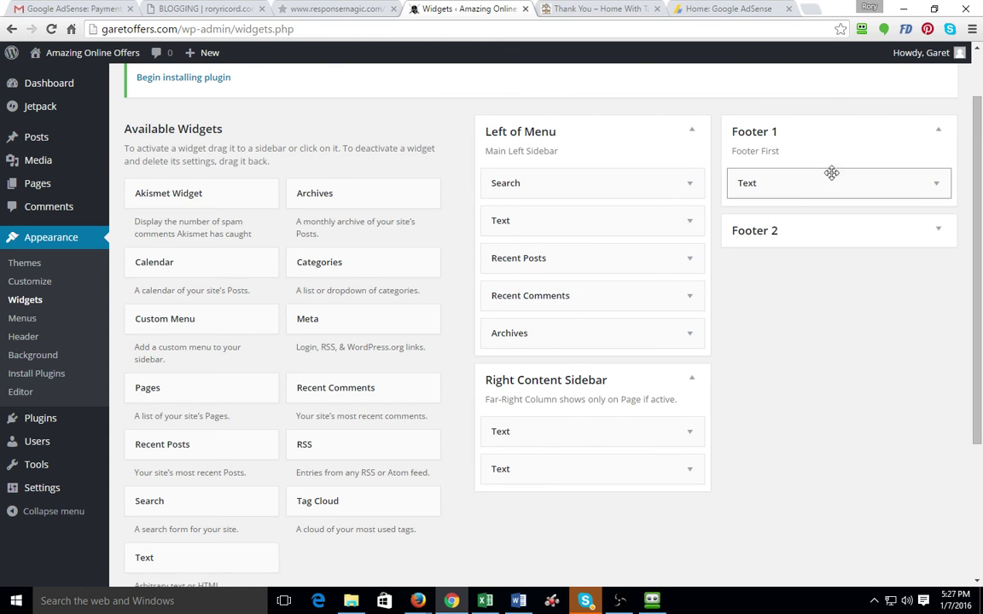
{"action": "left_click", "coordinate": [938, 231]}
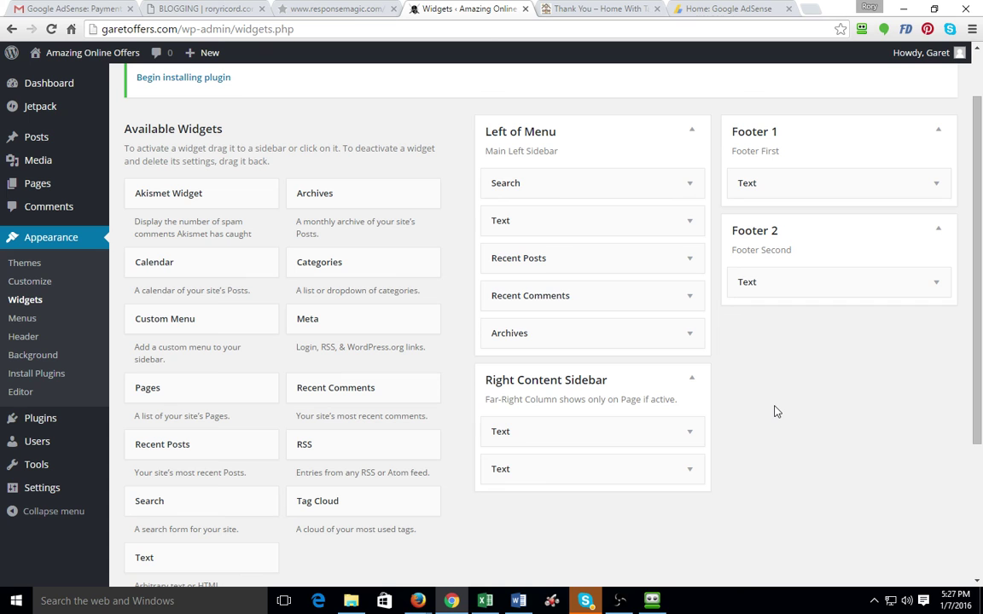
{"action": "left_click", "coordinate": [316, 9]}
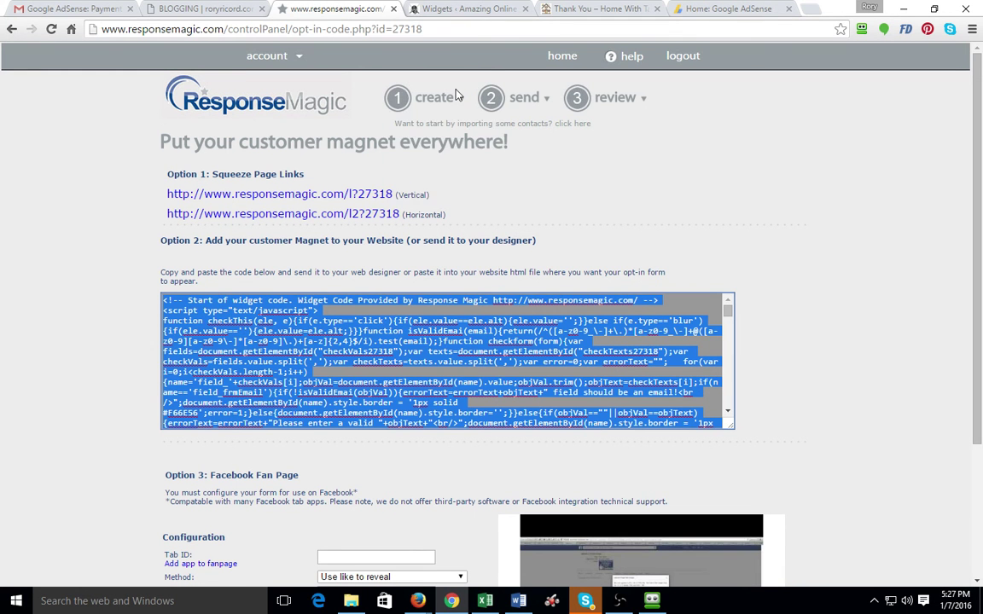
From Manage Email Lists, view the autoresponders of the HomeWithTanya.com list (List ID 4)
{"action": "left_click", "coordinate": [435, 98]}
{"action": "left_click", "coordinate": [282, 58]}
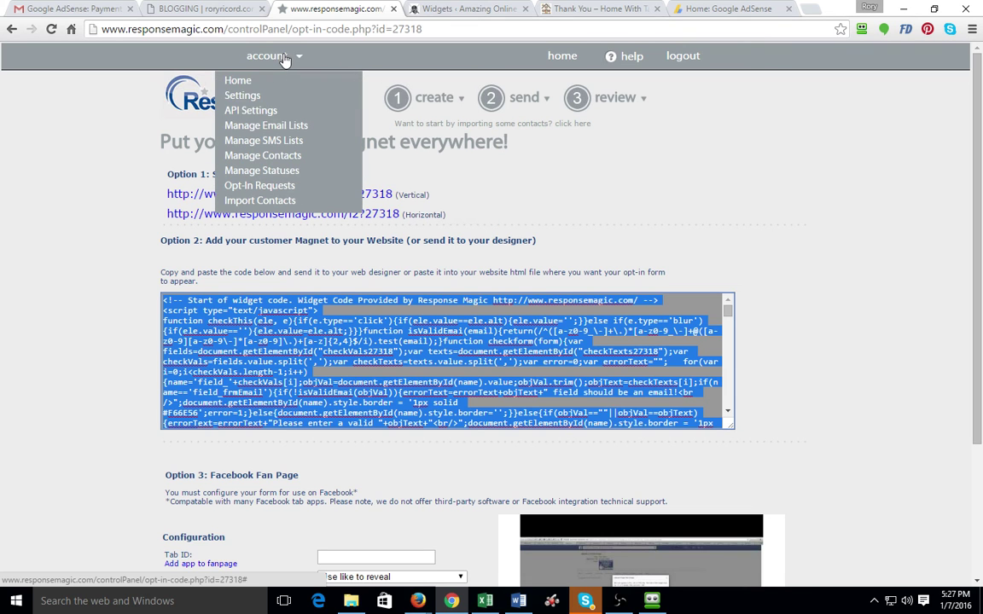
{"action": "left_click", "coordinate": [279, 127]}
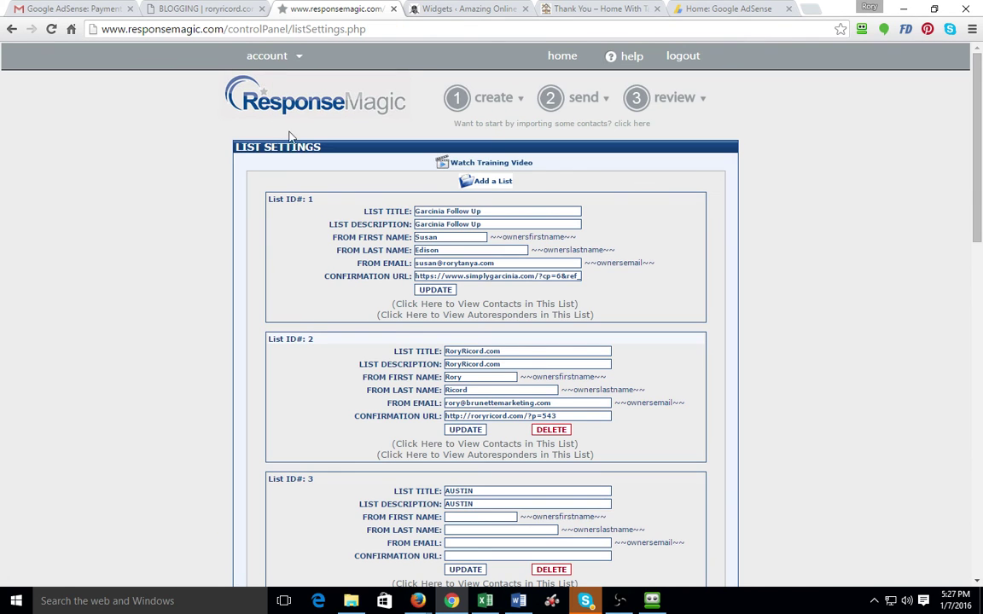
{"action": "scroll", "coordinate": [437, 235], "scroll_direction": "down", "scroll_amount": 10}
{"action": "scroll", "coordinate": [436, 236], "scroll_direction": "down", "scroll_amount": 2}
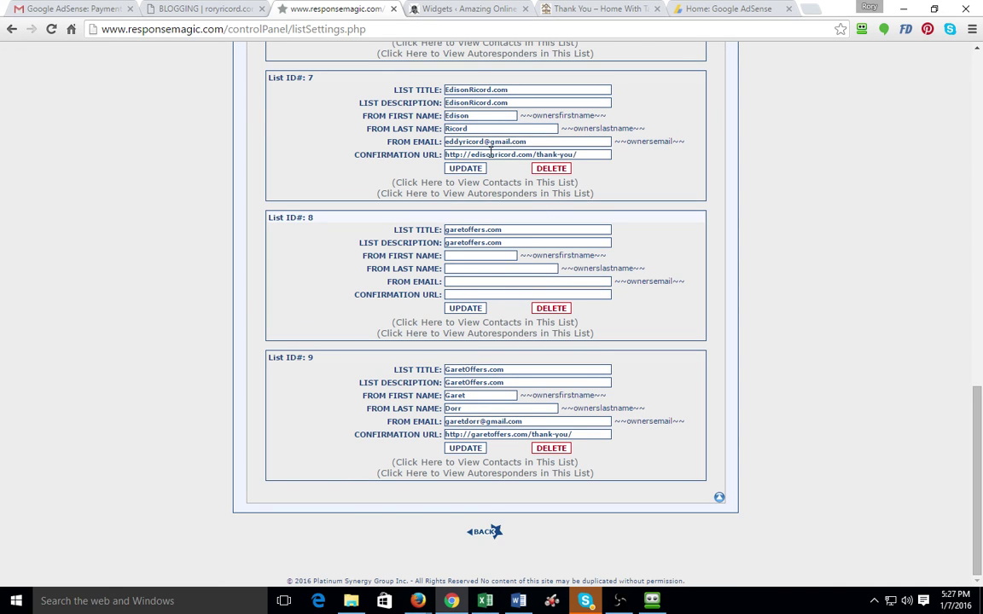
{"action": "scroll", "coordinate": [535, 154], "scroll_direction": "up", "scroll_amount": 3}
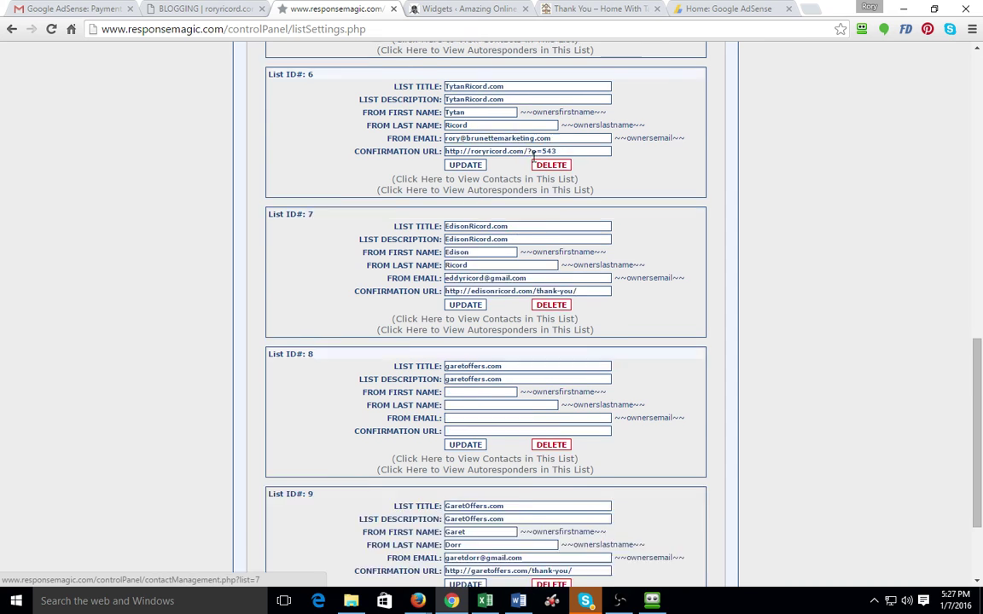
{"action": "scroll", "coordinate": [535, 154], "scroll_direction": "up", "scroll_amount": 4}
{"action": "scroll", "coordinate": [519, 109], "scroll_direction": "up", "scroll_amount": 3}
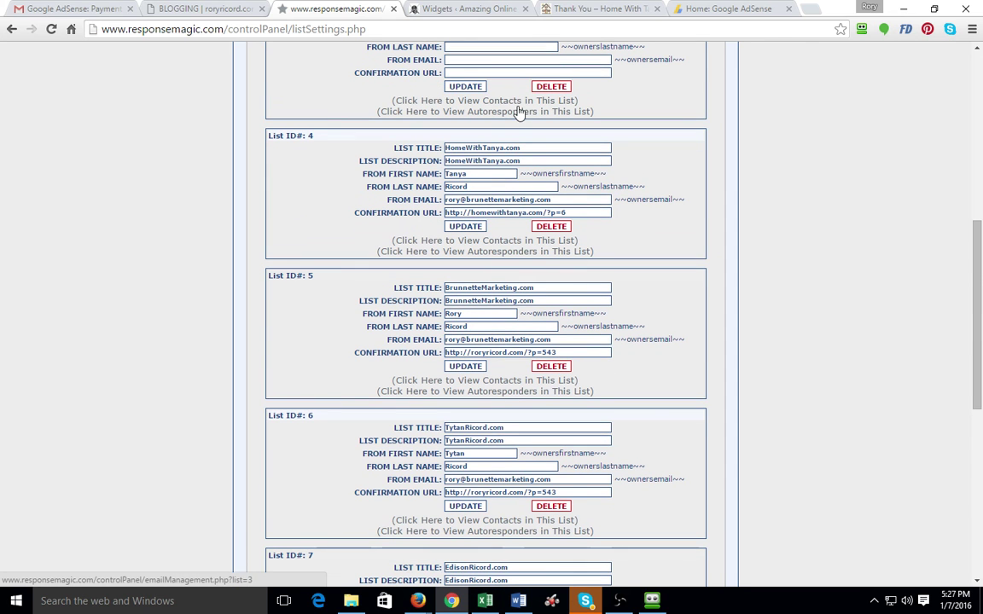
{"action": "left_click", "coordinate": [469, 252]}
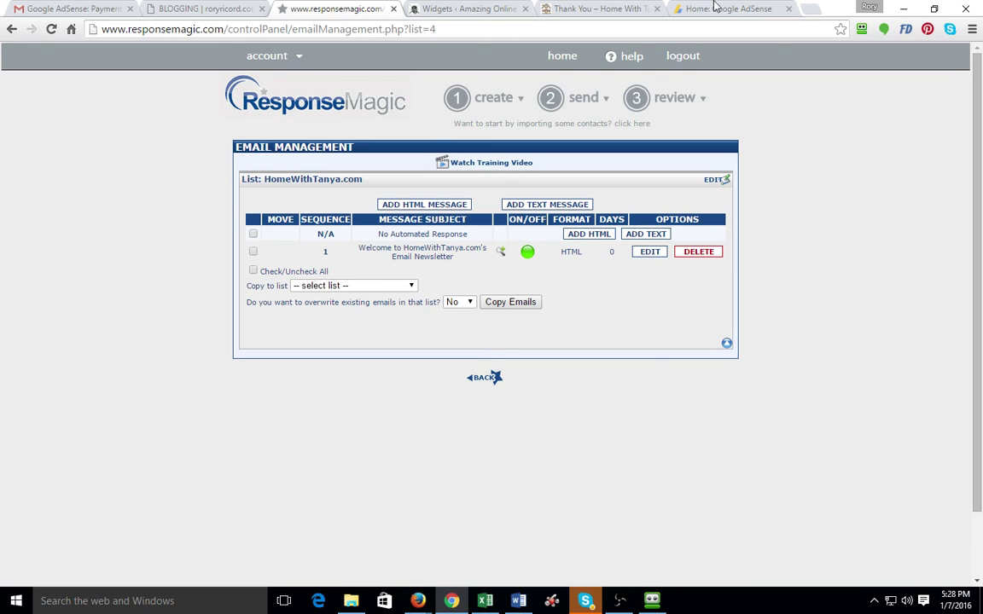
{"action": "left_click", "coordinate": [604, 9]}
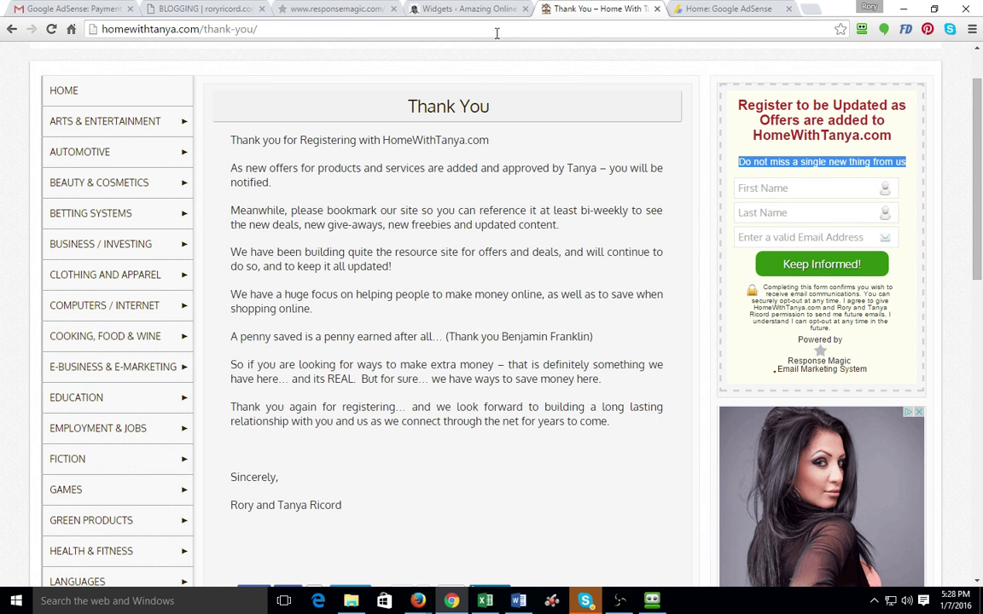
{"action": "left_click", "coordinate": [337, 11]}
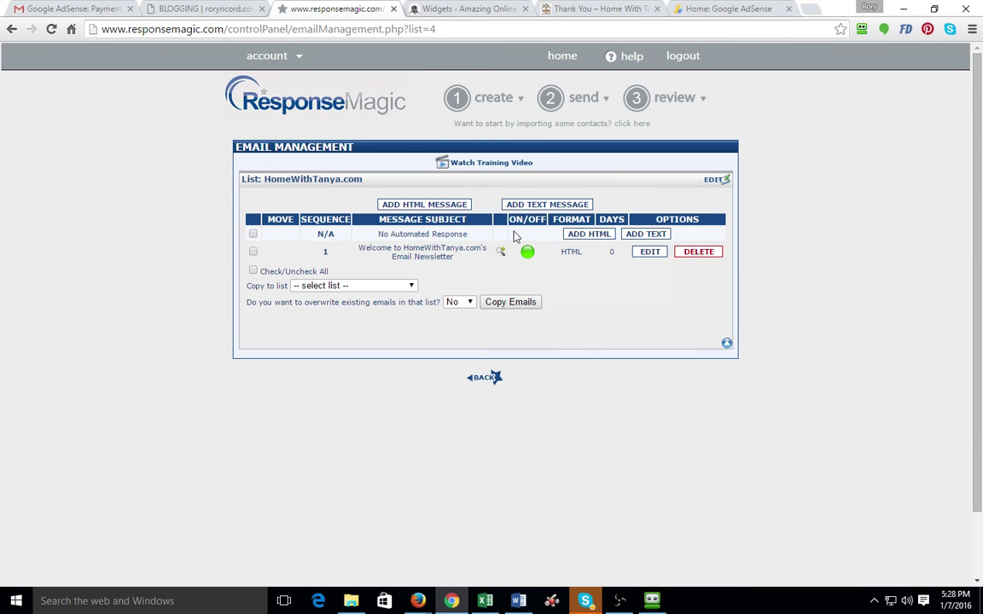